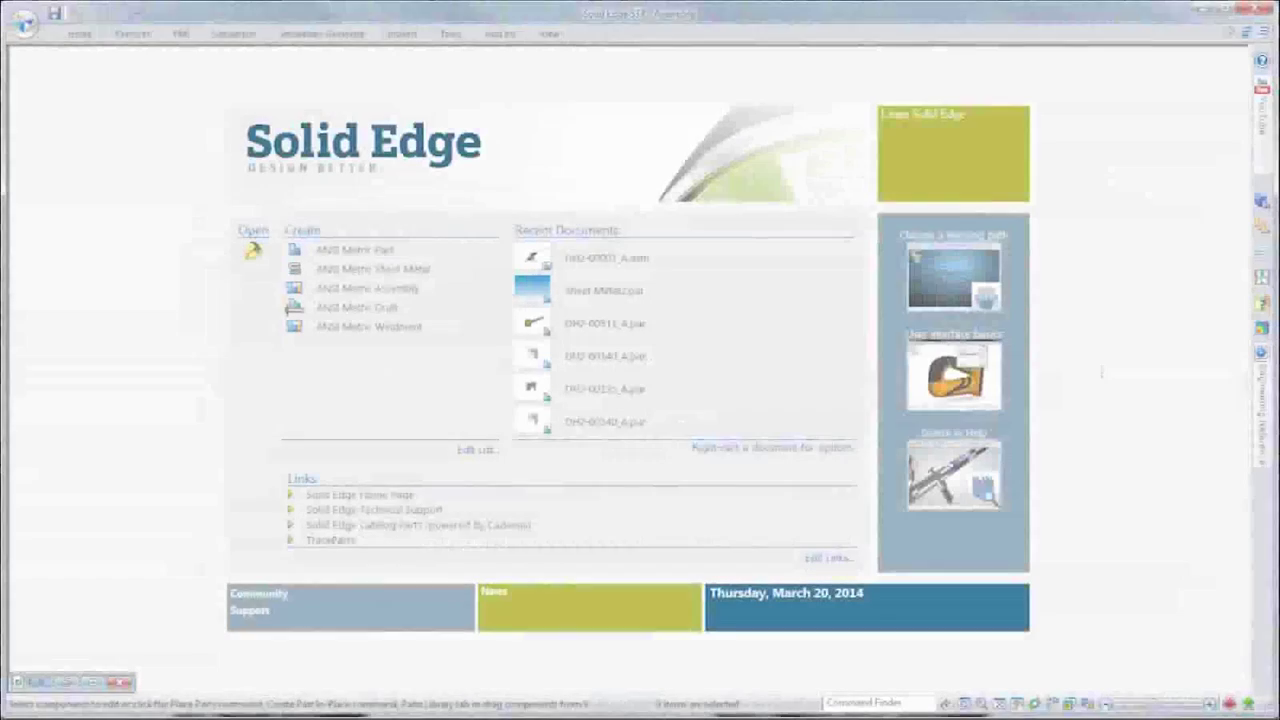
# Step: Open the learning portal, look through its task-specific tutorials, and return to the portal's main page
pyautogui.click(916, 255)
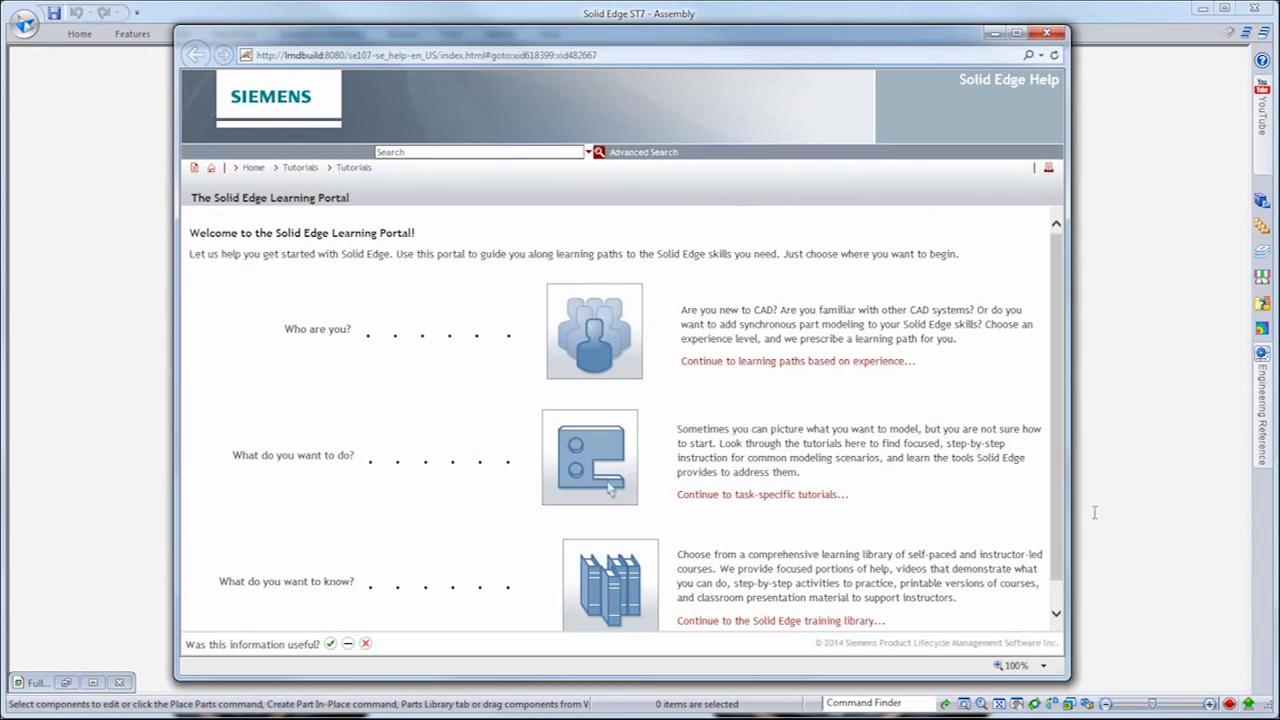
pyautogui.click(682, 495)
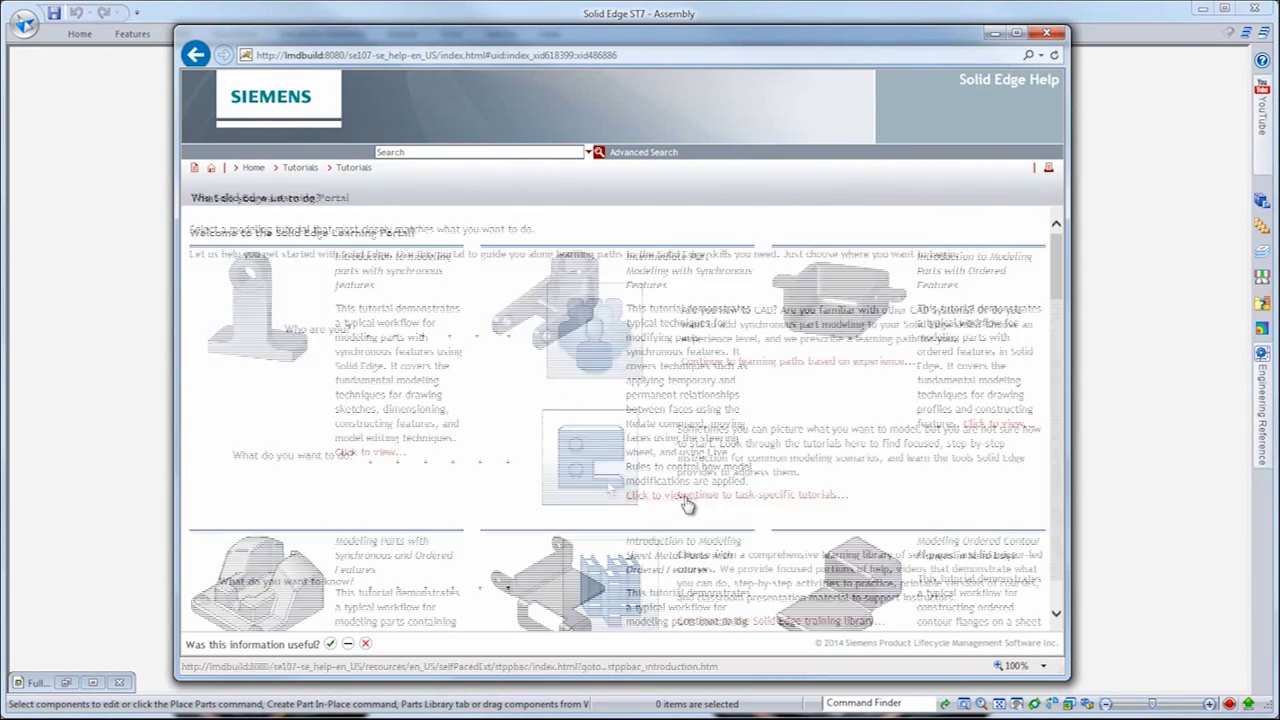
pyautogui.scroll(-10, 490, 416)
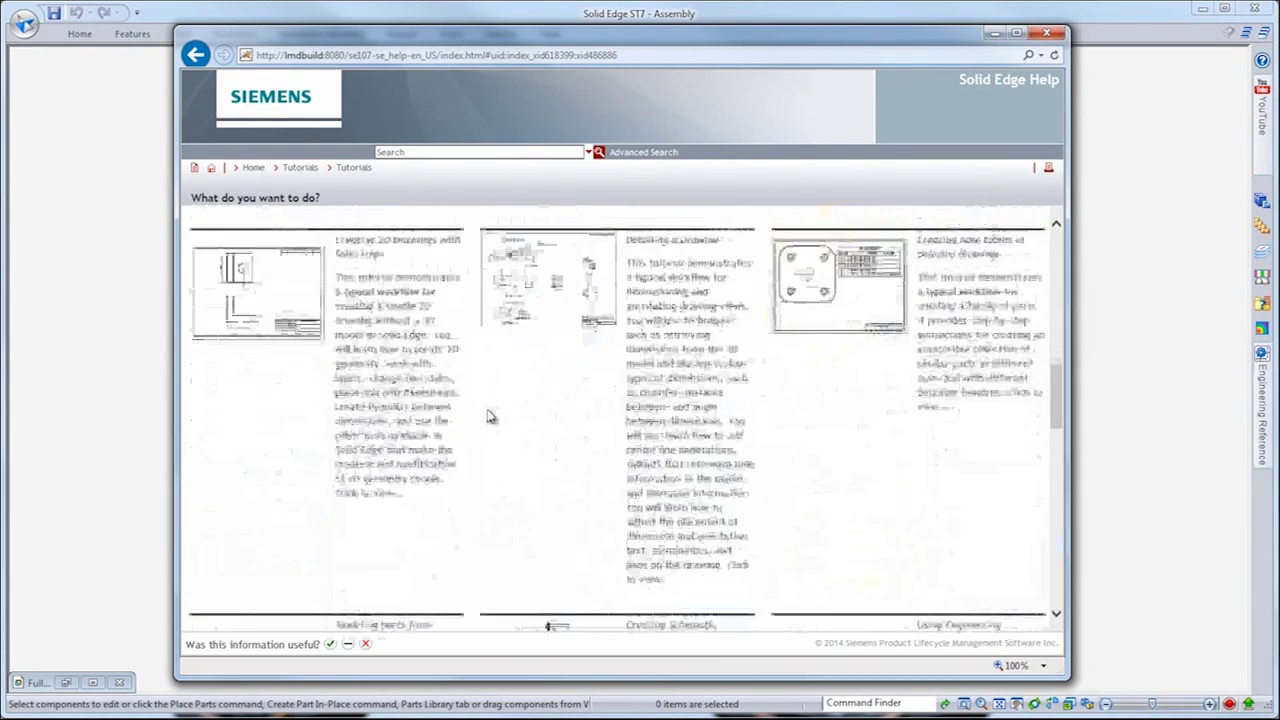
pyautogui.click(196, 54)
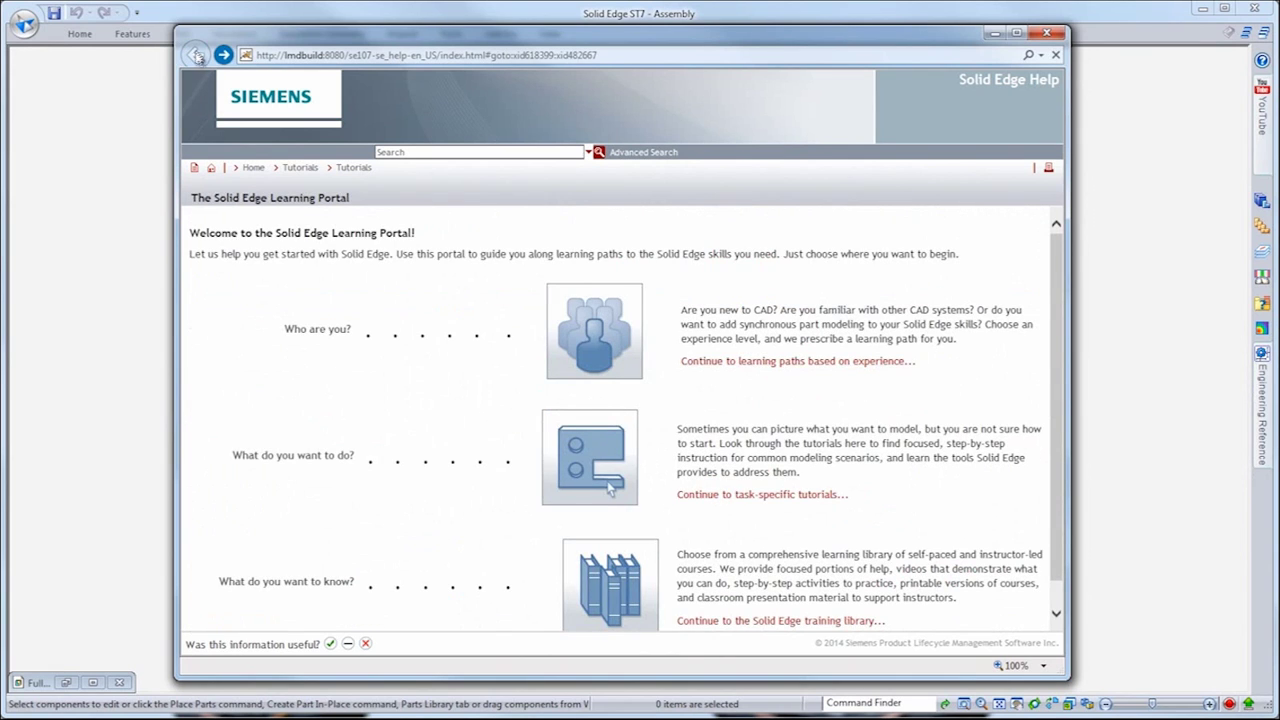
# Step: Open the Solid Edge training library and look through its self-paced courses
pyautogui.click(694, 621)
pyautogui.scroll(-5, 666, 471)
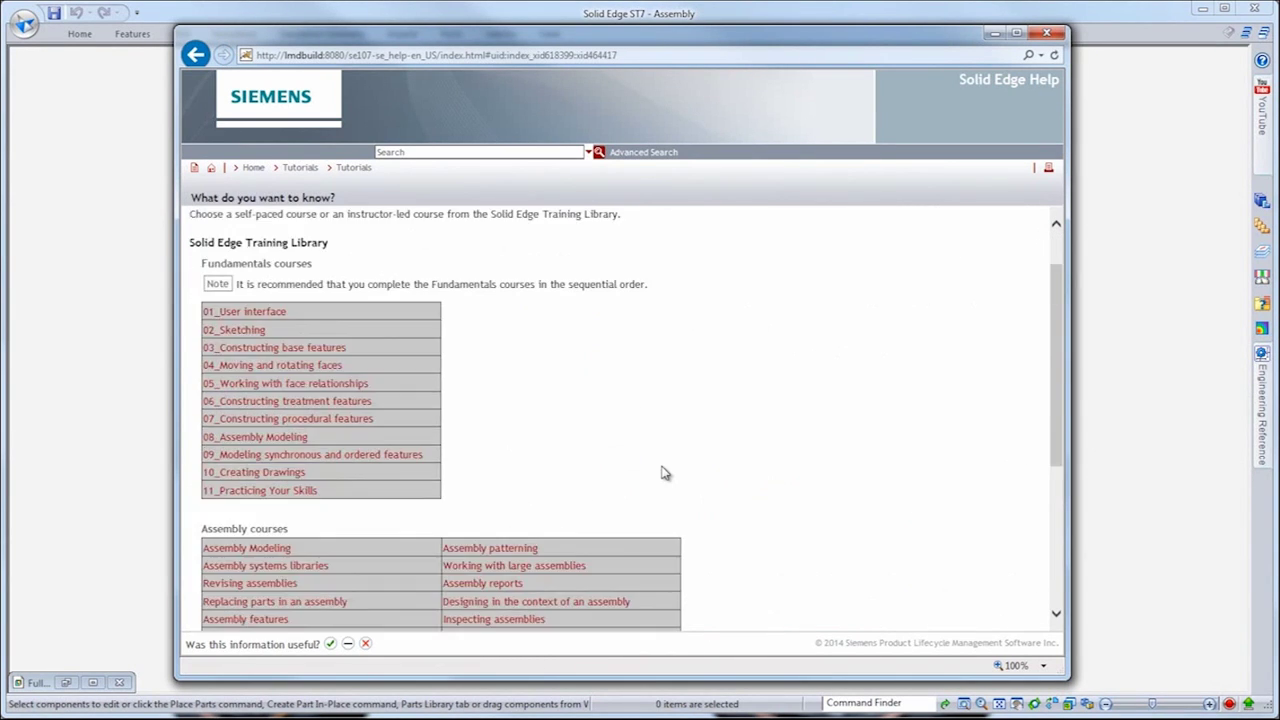
pyautogui.scroll(-2, 666, 473)
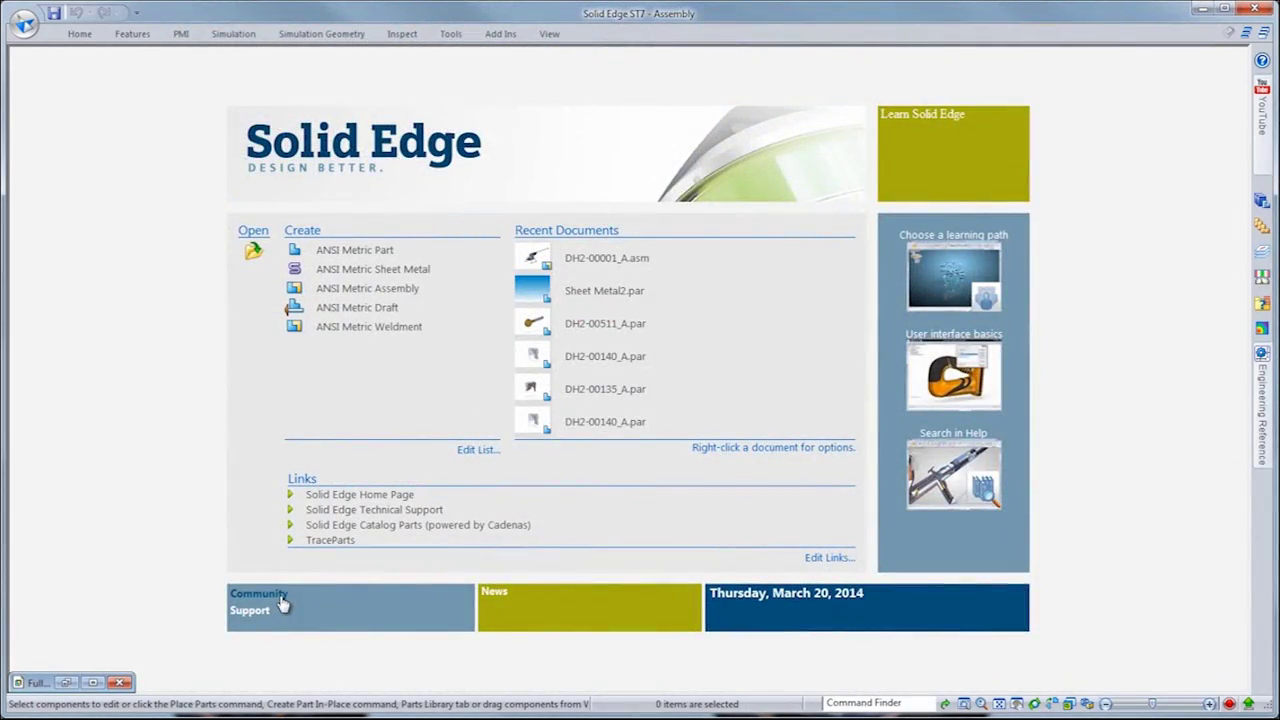
# Step: Open the Solid Edge community site, look over its forums and recent posts, and close the site
pyautogui.click(258, 600)
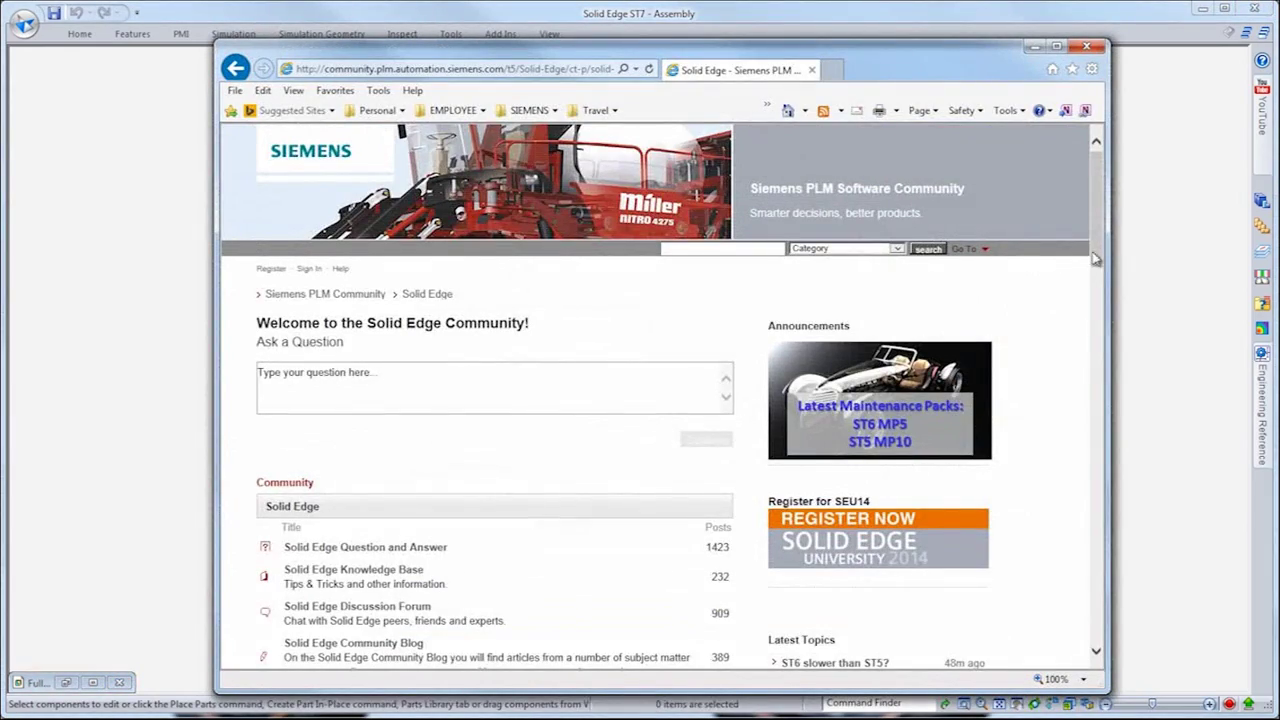
pyautogui.moveTo(1095, 258); pyautogui.dragTo(1067, 331)
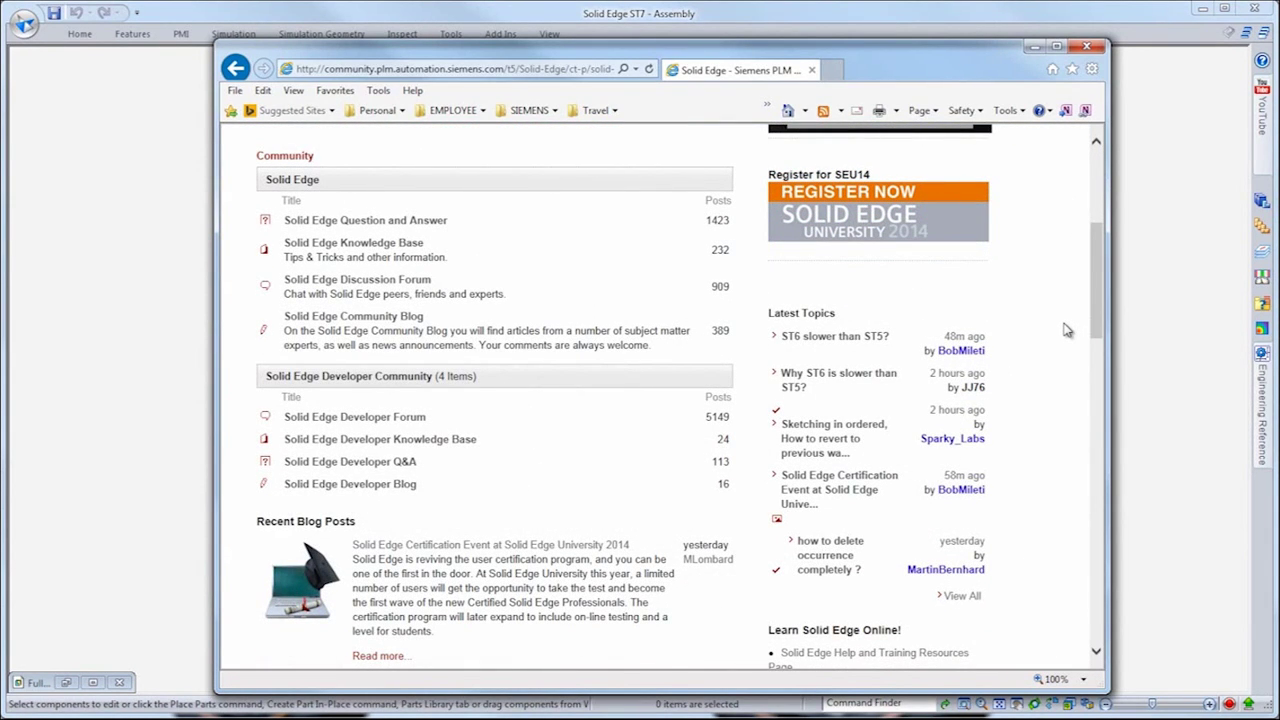
pyautogui.click(1088, 48)
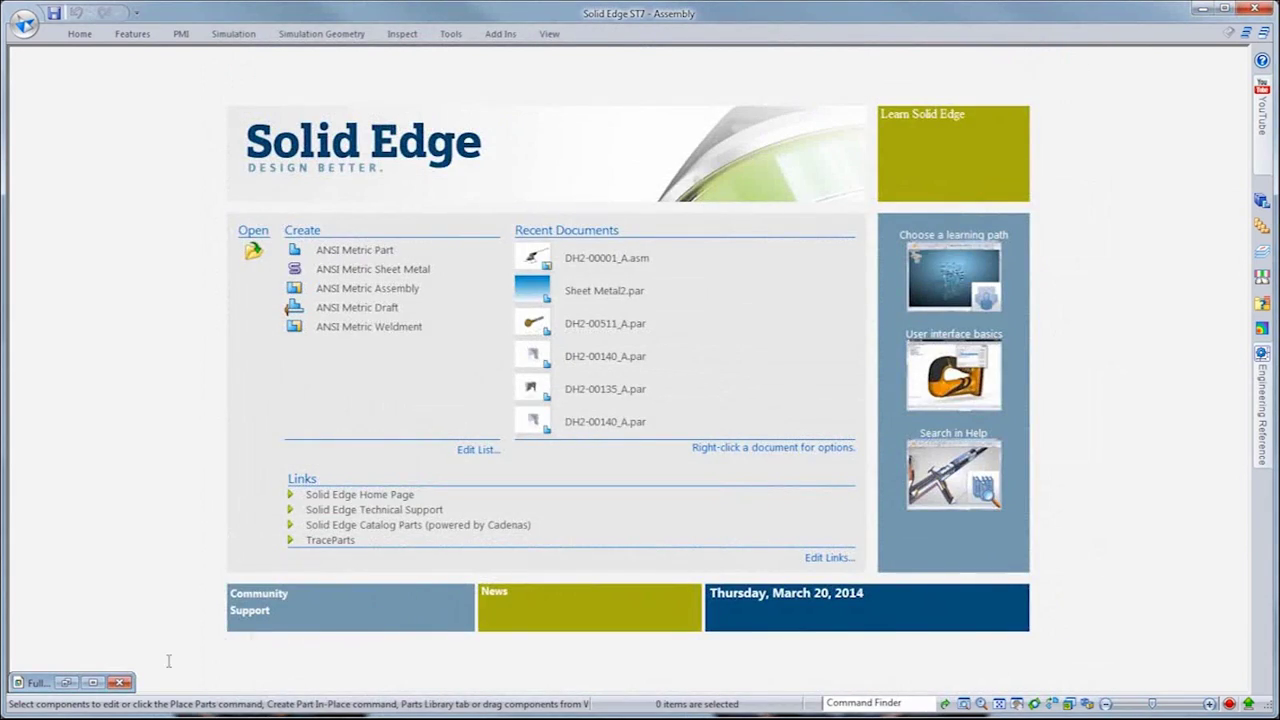
# Step: Restore the full helicopter assembly window and apply the third display configuration in the list
pyautogui.click(92, 683)
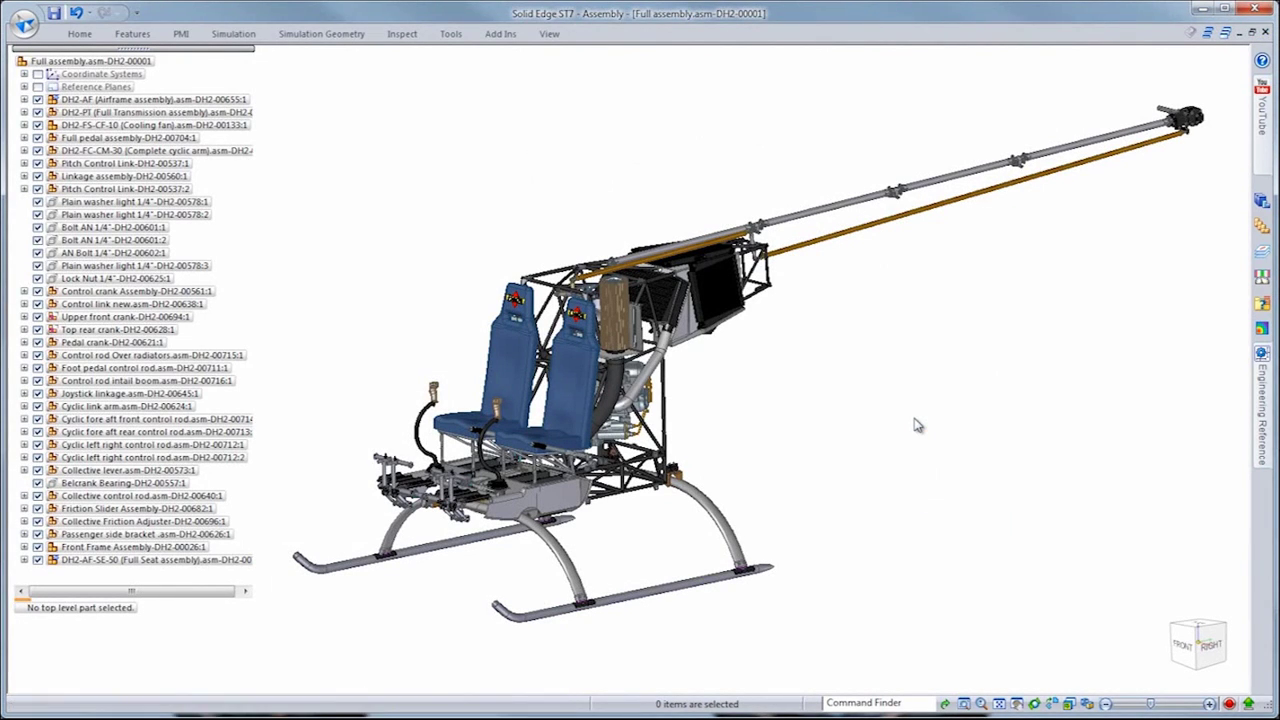
pyautogui.rightClick(918, 428)
pyautogui.click(950, 418)
pyautogui.click(944, 360)
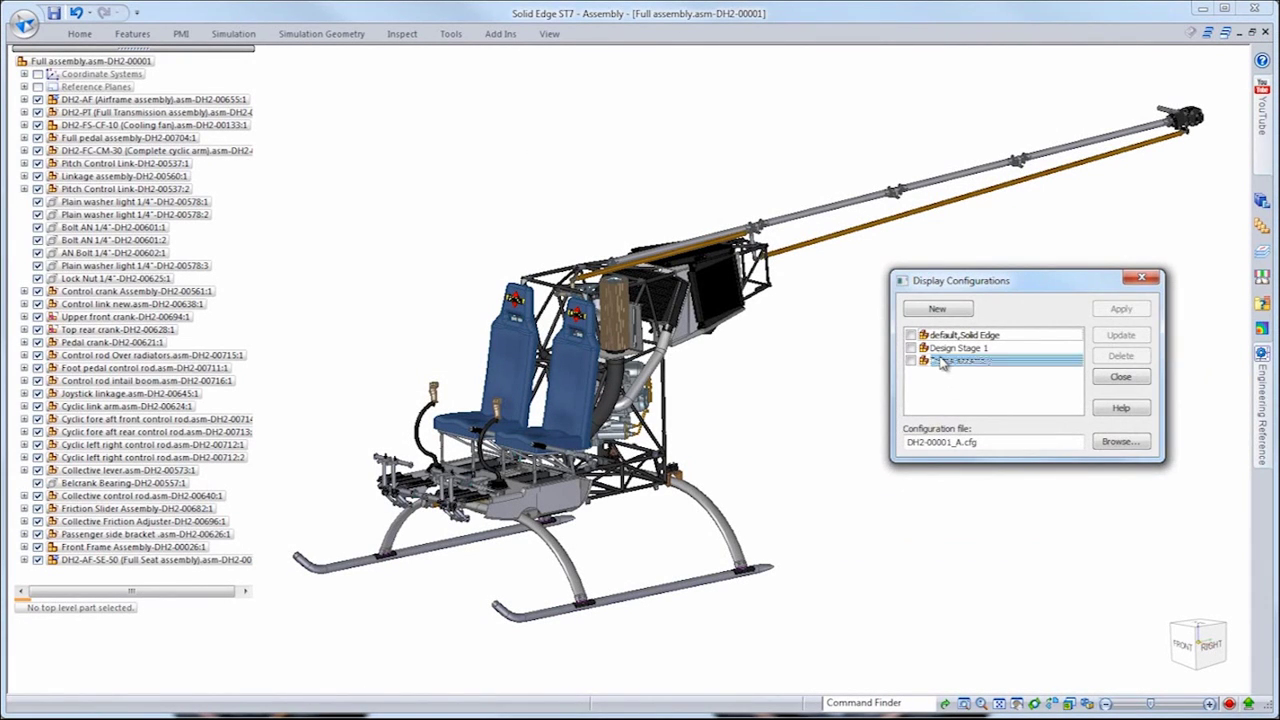
pyautogui.click(1132, 312)
pyautogui.click(1129, 378)
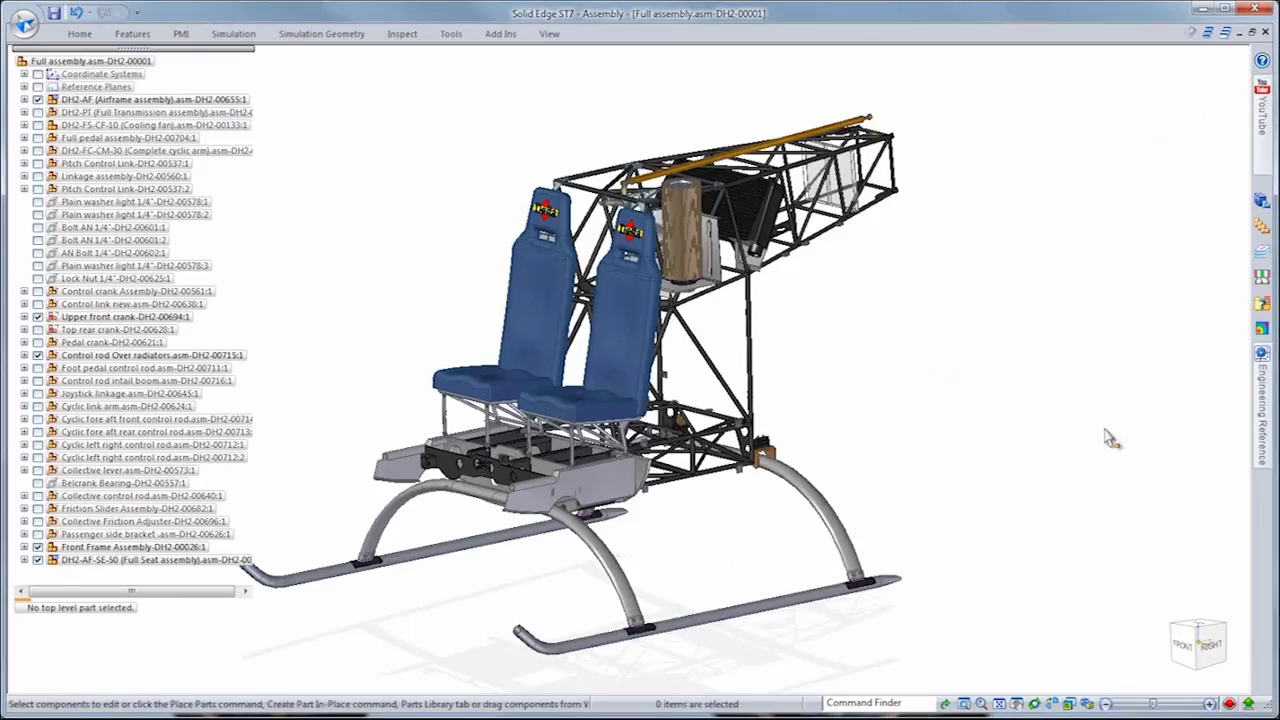
# Step: Start creating a new part in place near the brown mounting block on the rear skid
pyautogui.moveTo(1107, 430); pyautogui.dragTo(1179, 447, button='middle')
pyautogui.scroll(8, 1180, 449)
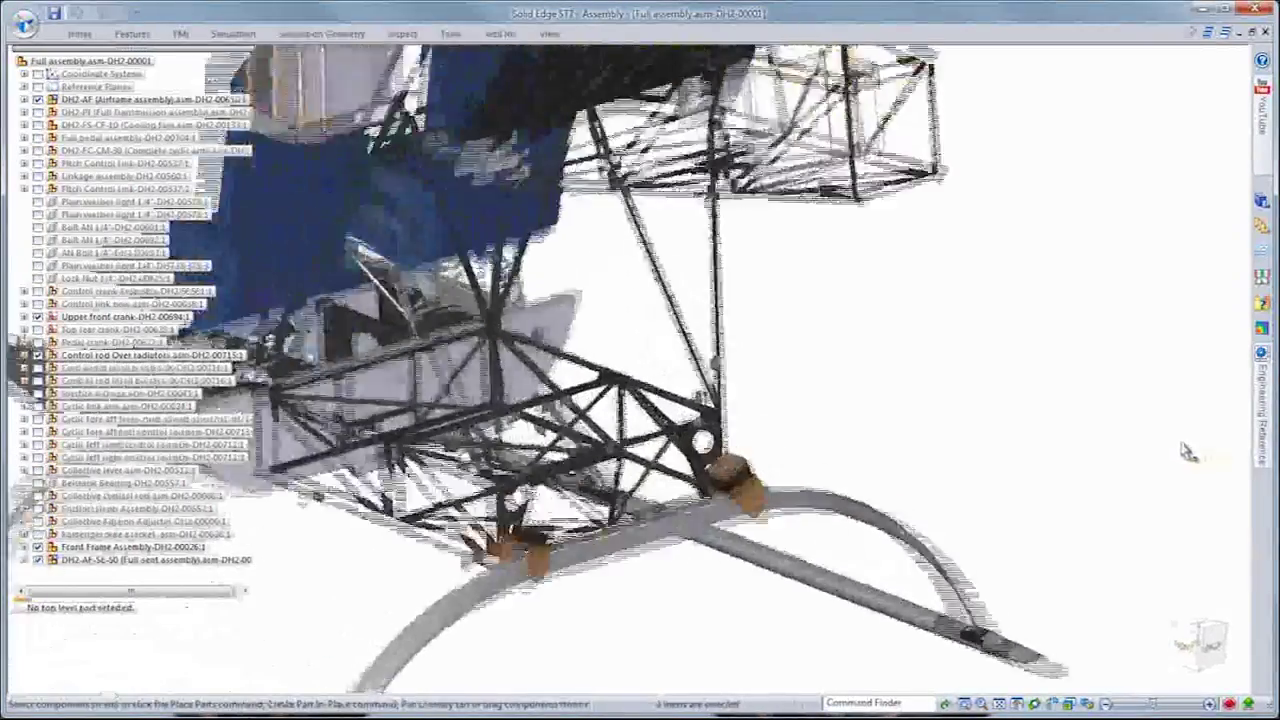
pyautogui.scroll(8, 1185, 450)
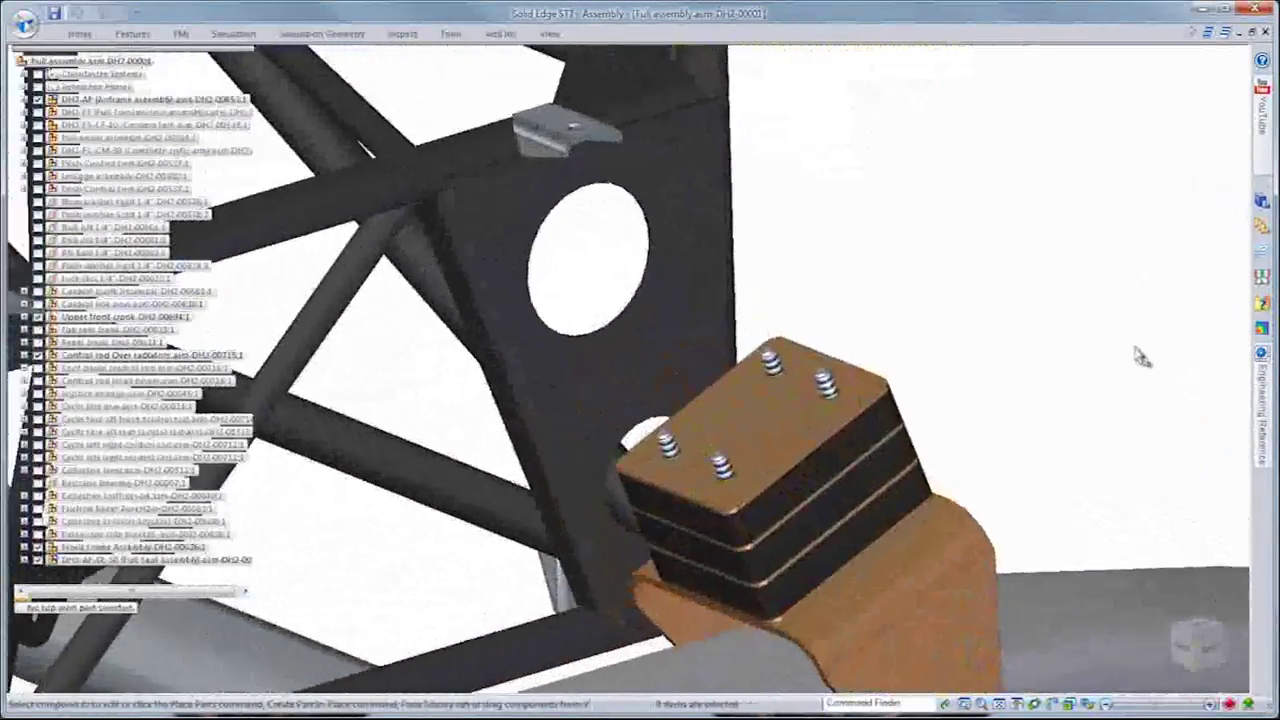
pyautogui.rightClick(1091, 315)
pyautogui.click(1117, 337)
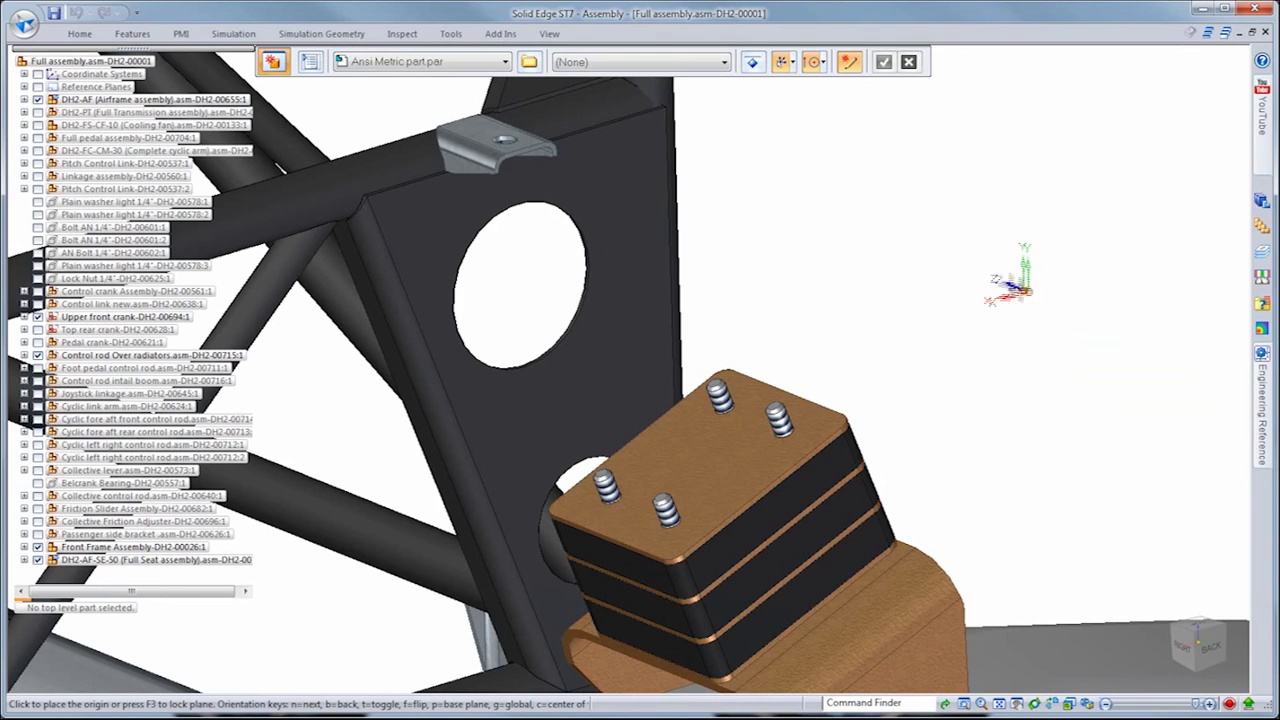
# Step: Assign Steel from the Material Table's metals library to the new part, checking the favorite and recent materials
pyautogui.click(729, 64)
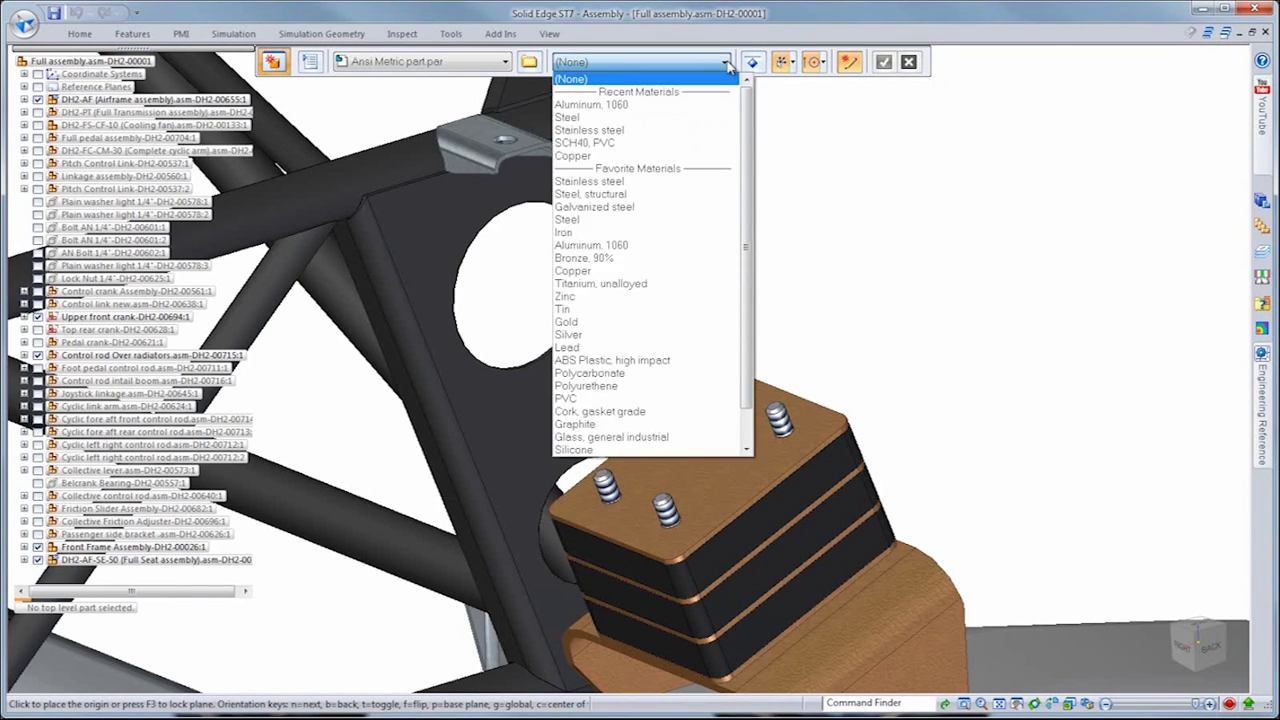
pyautogui.scroll(-1, 600, 245)
pyautogui.click(614, 450)
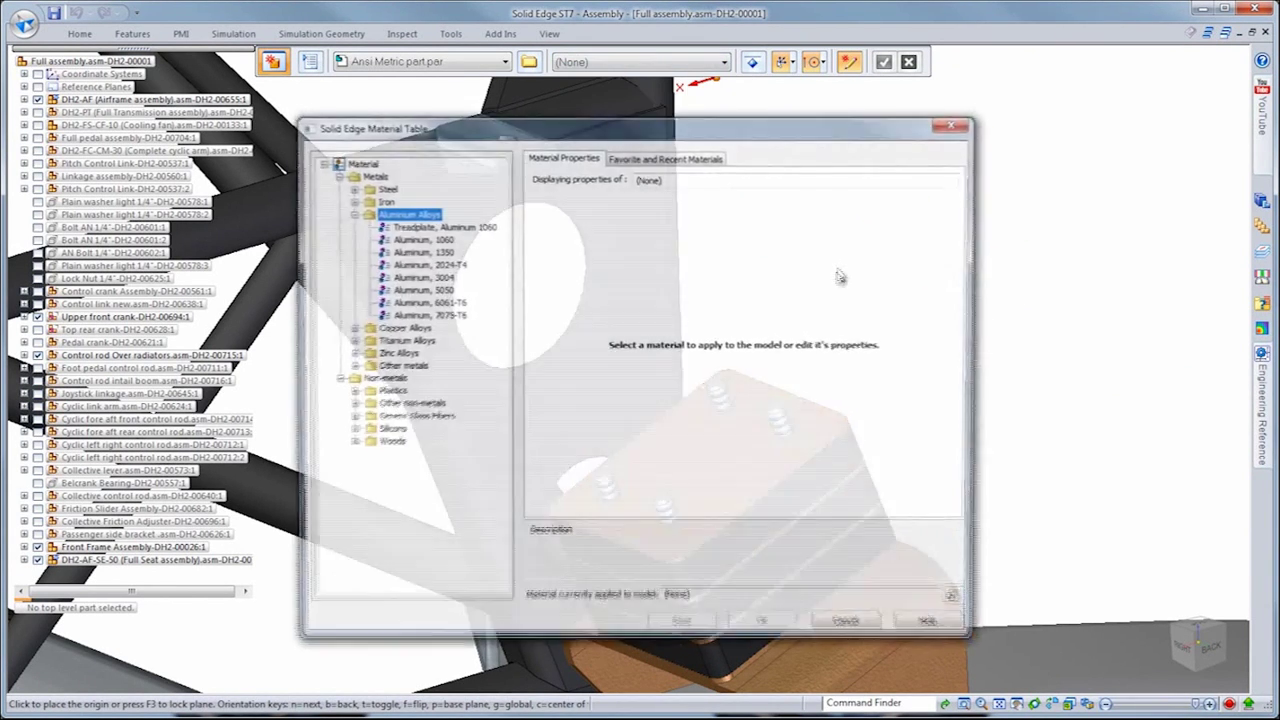
pyautogui.click(350, 188)
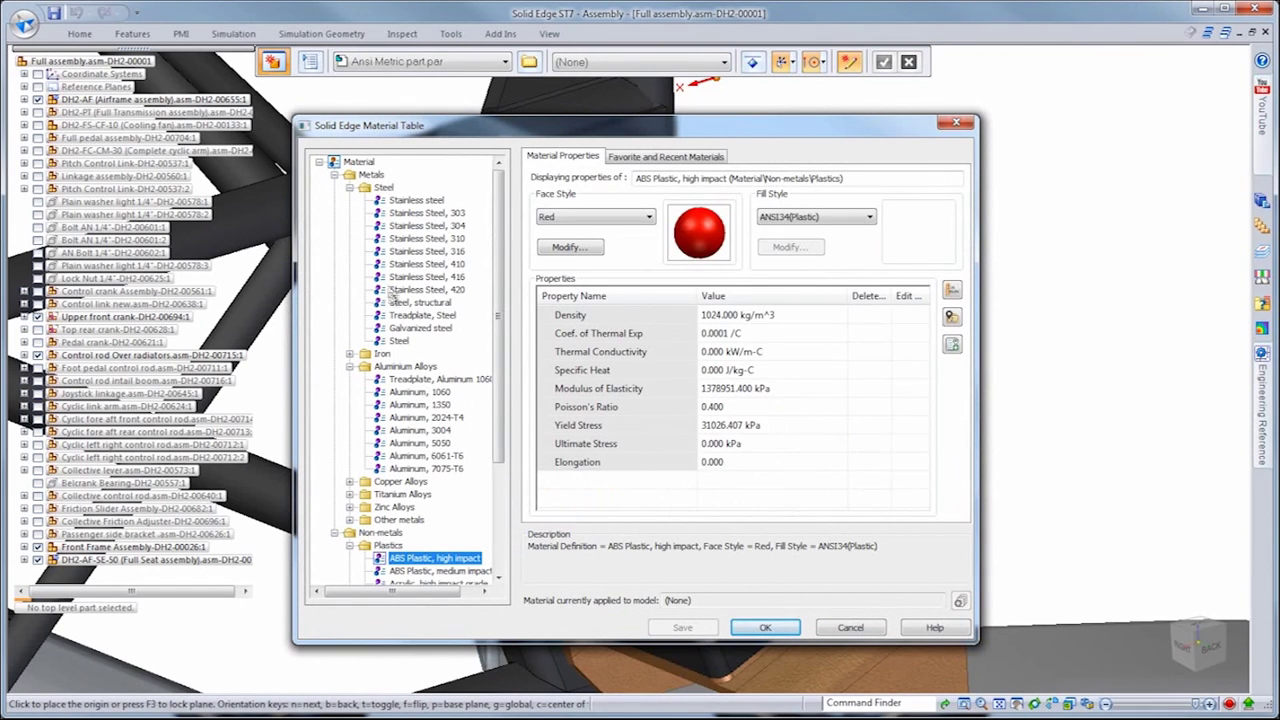
pyautogui.click(398, 341)
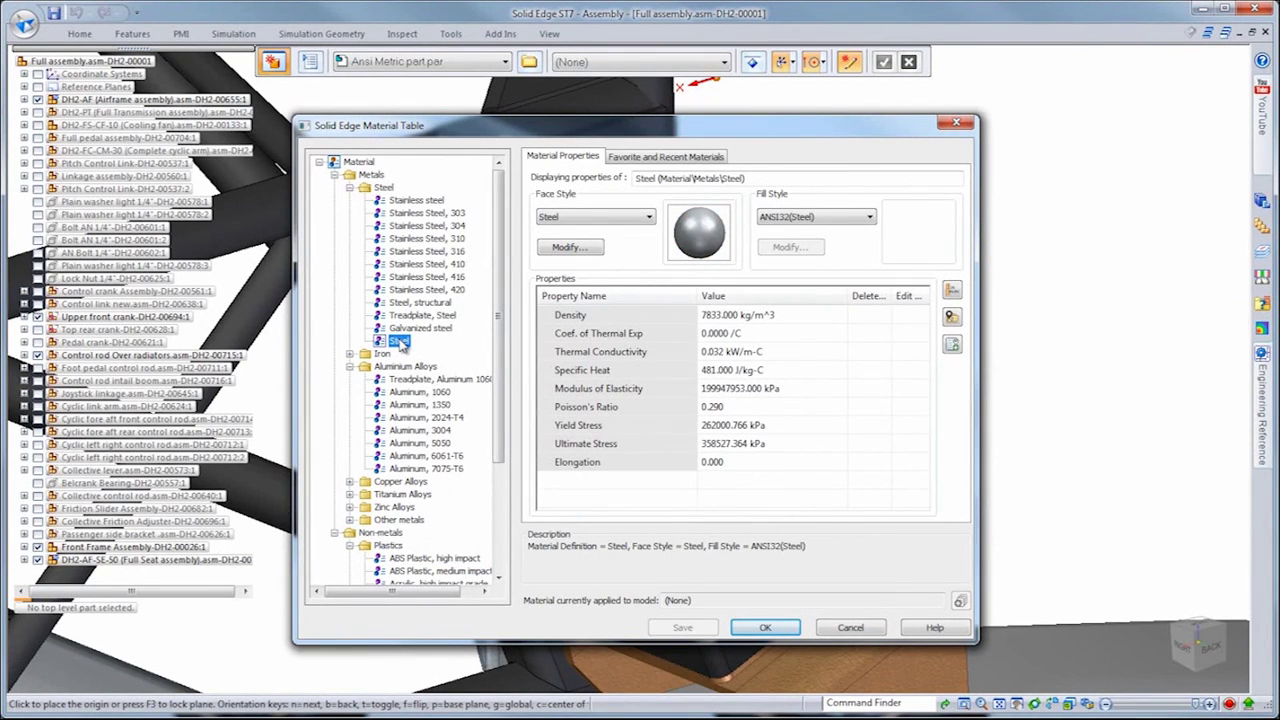
pyautogui.click(662, 157)
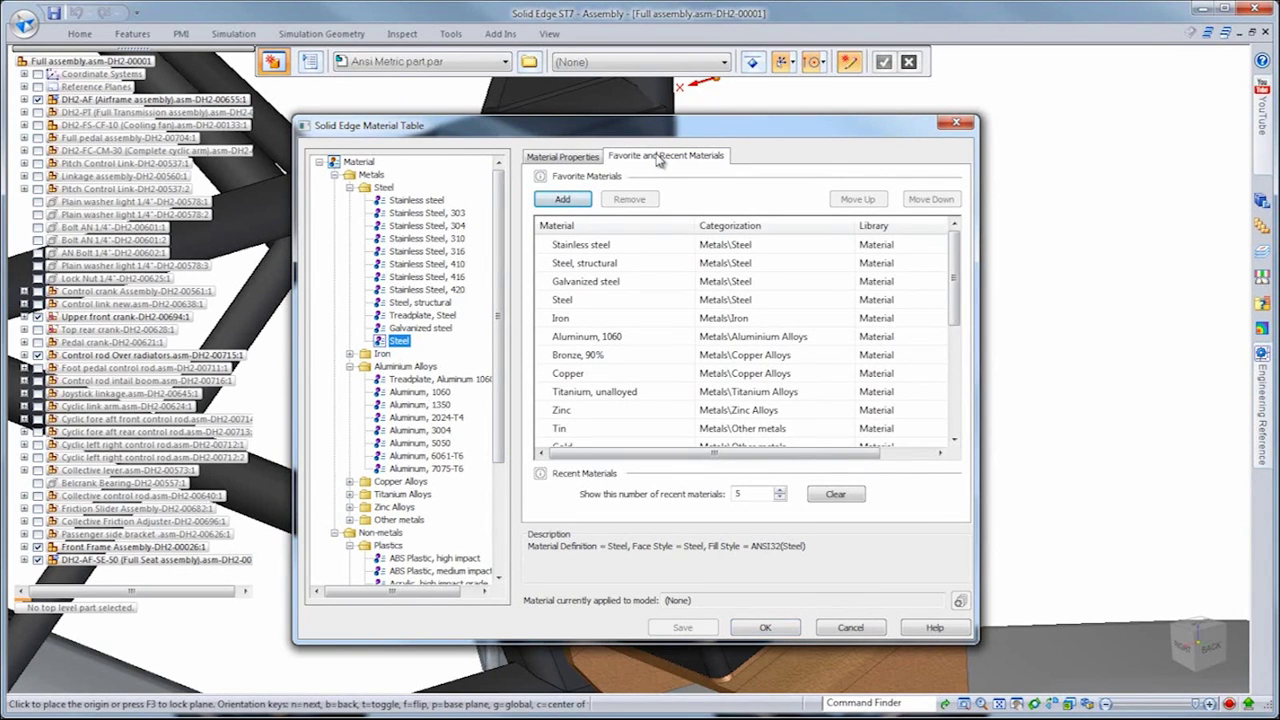
pyautogui.click(583, 160)
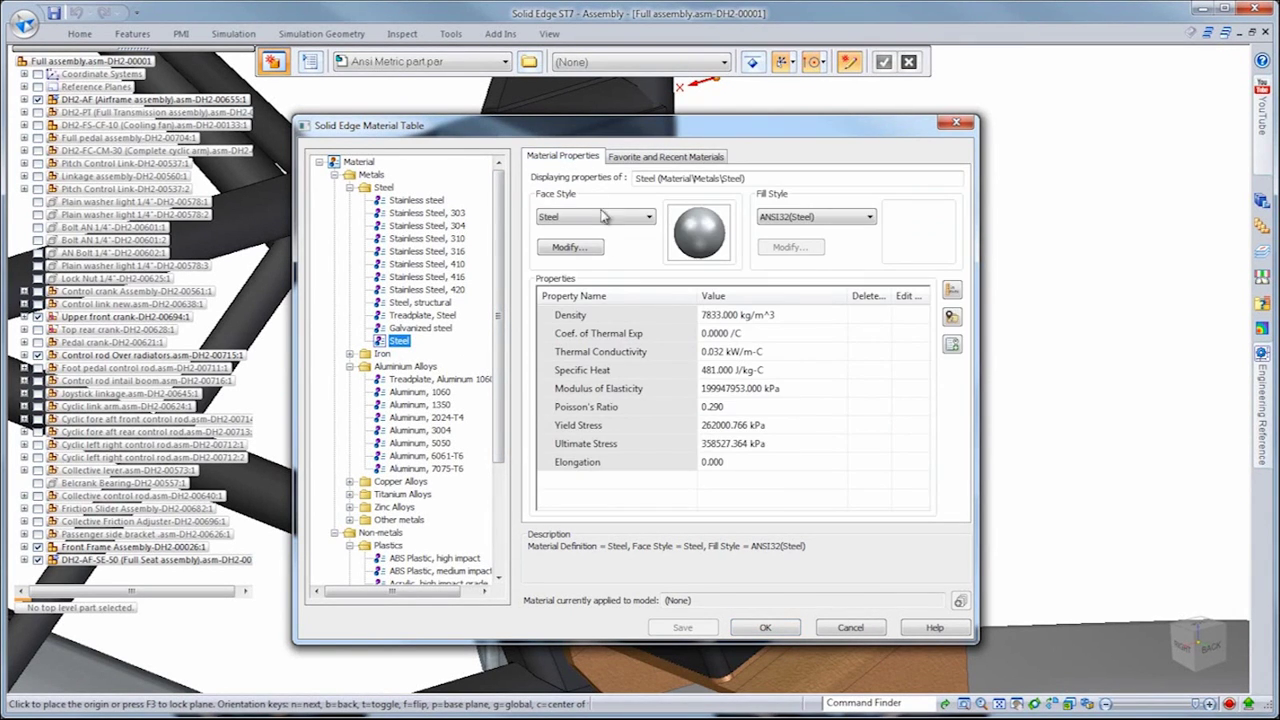
pyautogui.click(759, 630)
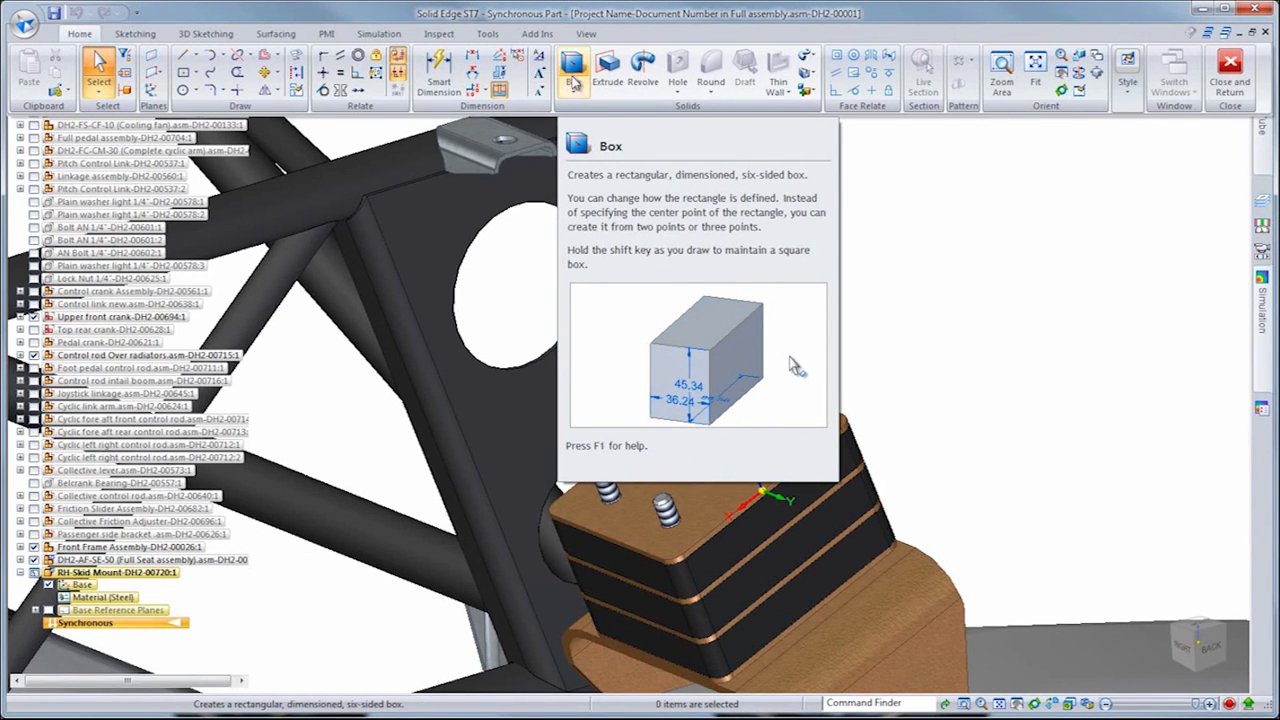
# Step: Create a two-point box on top of the mounting block, about 84 mm by 98 mm and 107 mm high
pyautogui.click(575, 82)
pyautogui.click(590, 106)
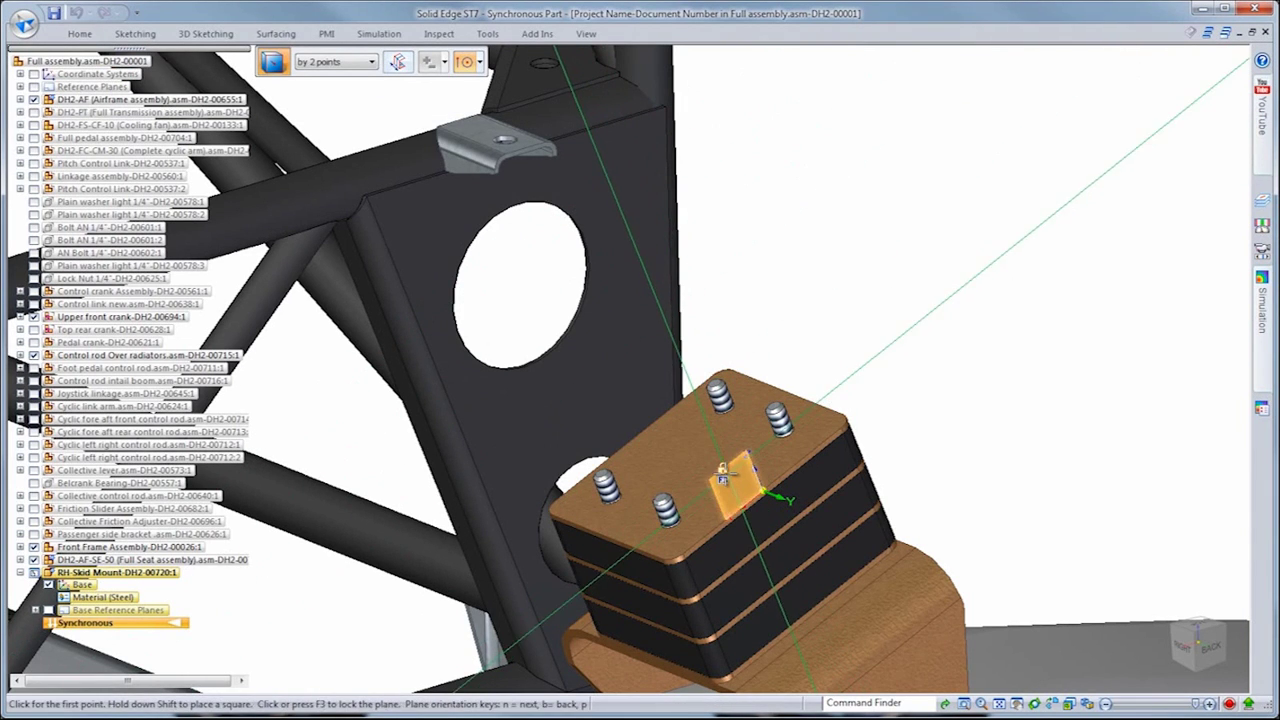
pyautogui.click(724, 471)
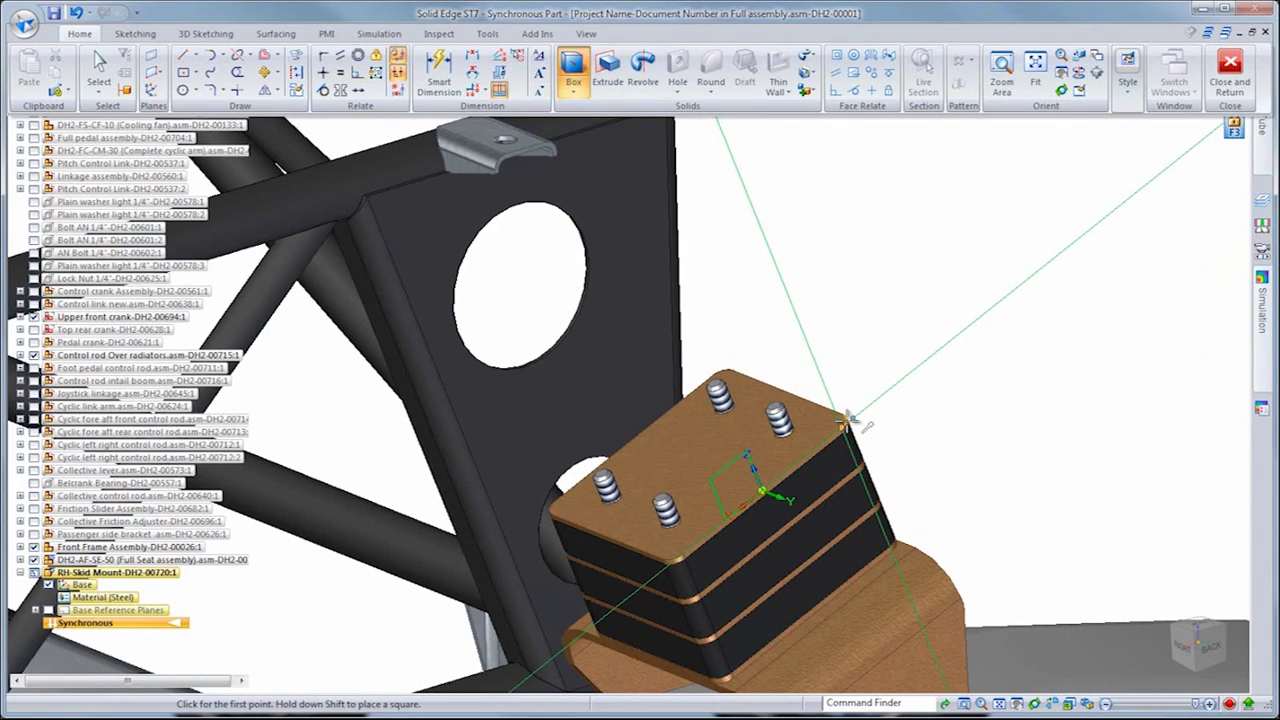
pyautogui.click(852, 418)
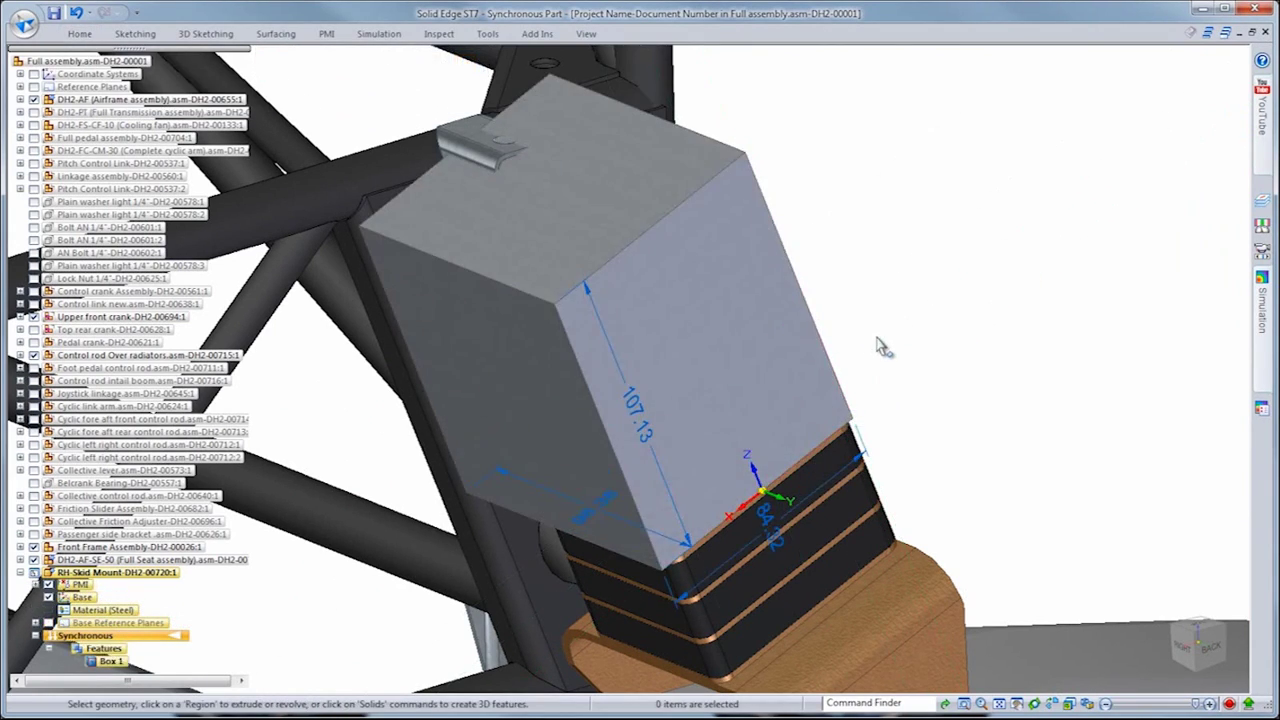
# Step: Rotate the box's top face 40° about its edge nearest the frame with the steering wheel
pyautogui.moveTo(880, 346); pyautogui.dragTo(680, 268, button='middle')
pyautogui.click(662, 268)
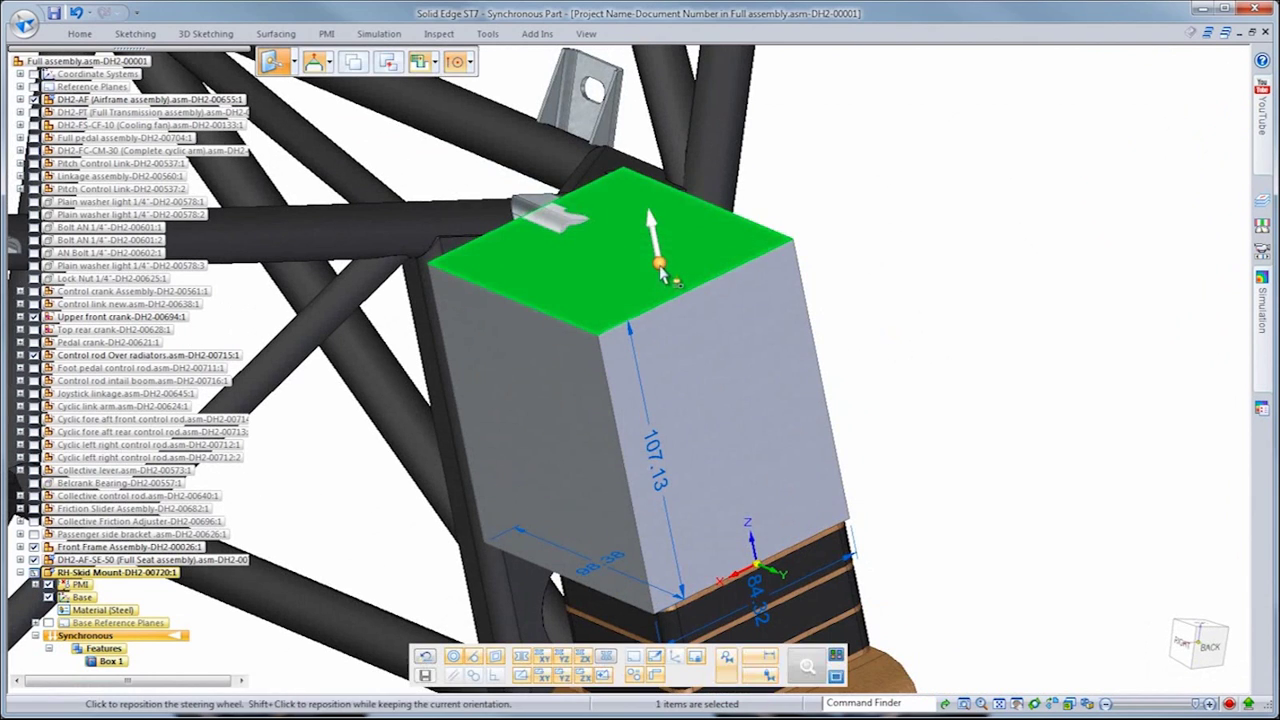
pyautogui.click(657, 262)
pyautogui.click(477, 243)
pyautogui.click(491, 240)
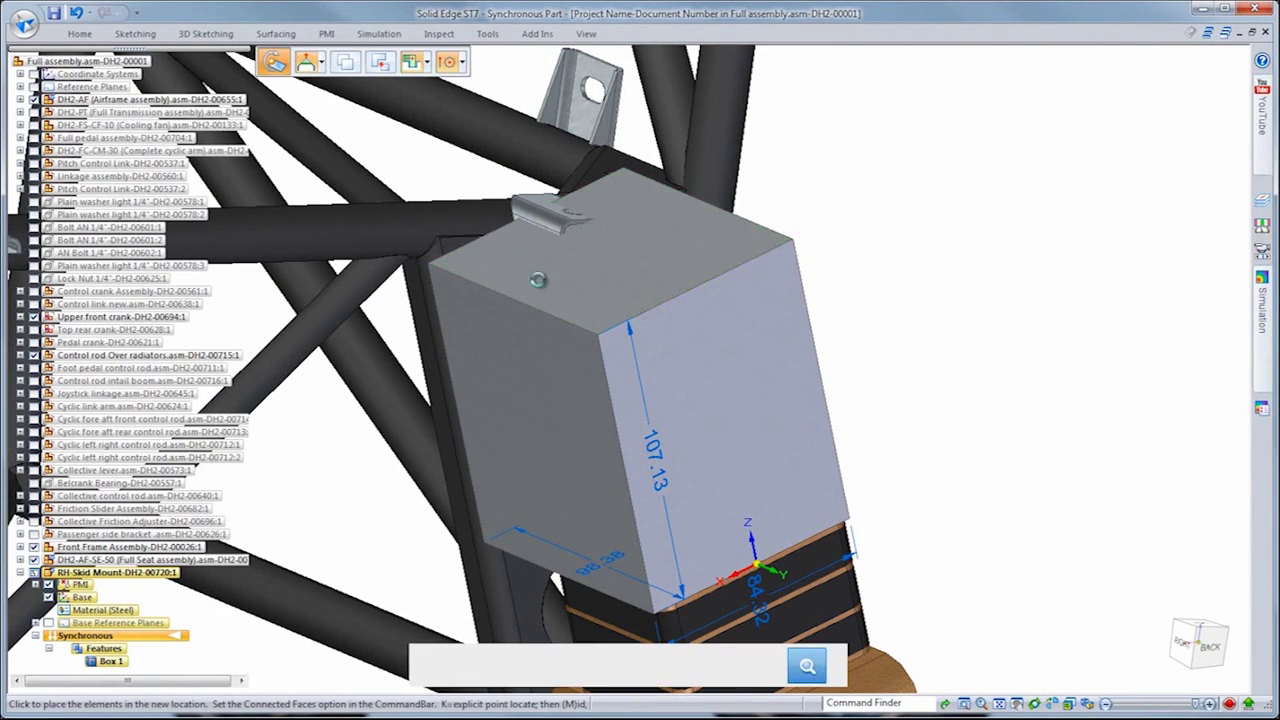
pyautogui.press('Return')
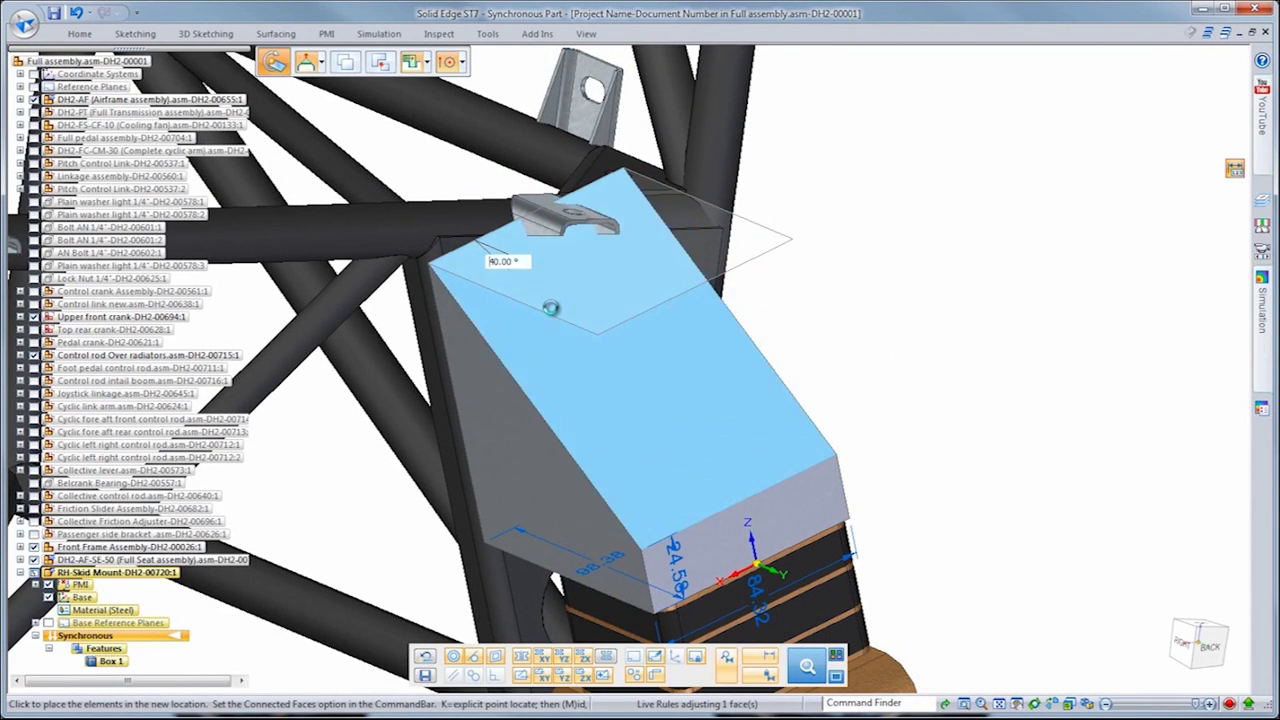
pyautogui.click(851, 338)
# Step: Align the block's triangular side face with the adjacent frame geometry using a face relationship
pyautogui.moveTo(868, 338); pyautogui.dragTo(405, 402, button='middle')
pyautogui.click(659, 407)
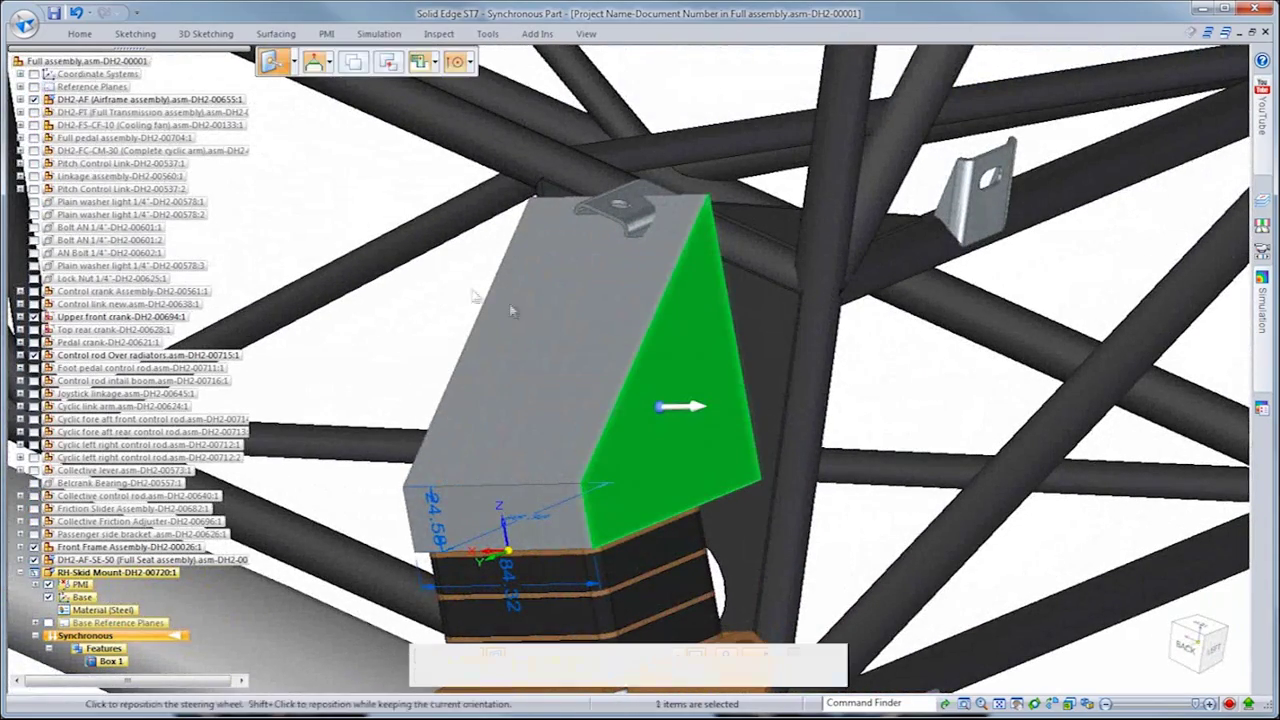
pyautogui.click(86, 34)
pyautogui.click(820, 60)
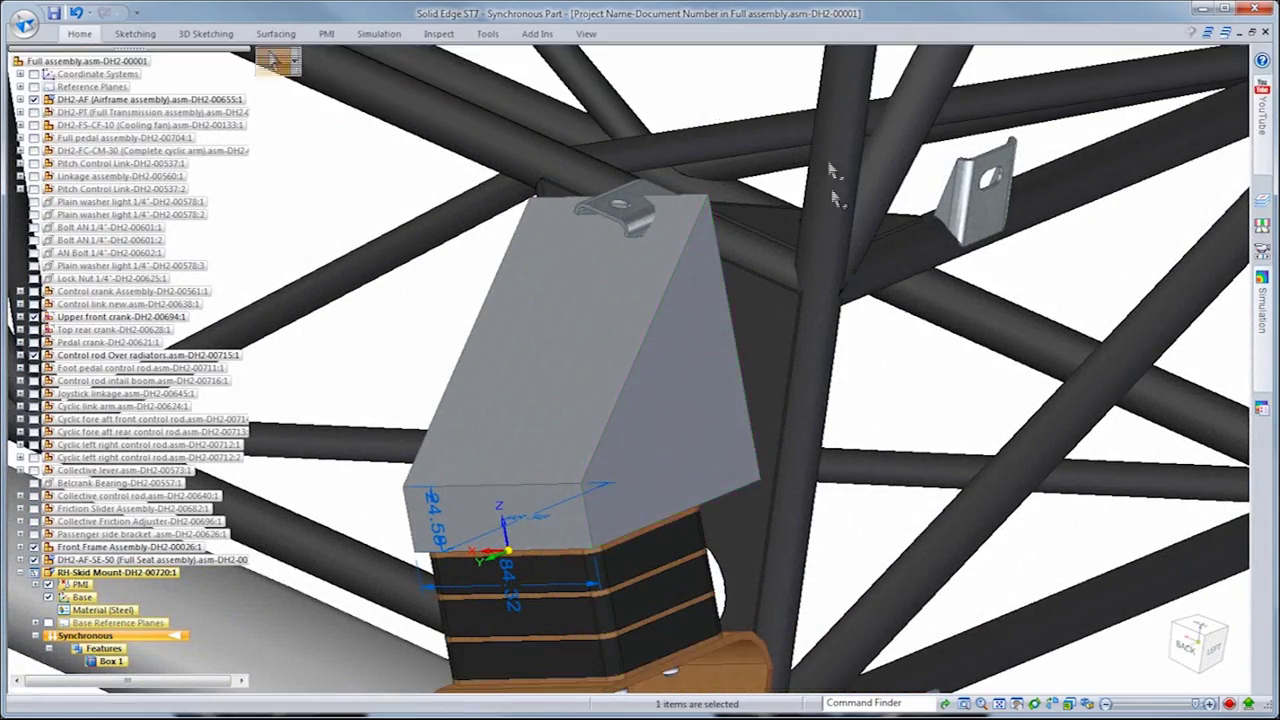
pyautogui.click(797, 351)
pyautogui.rightClick(884, 390)
pyautogui.moveTo(885, 397); pyautogui.dragTo(886, 314)
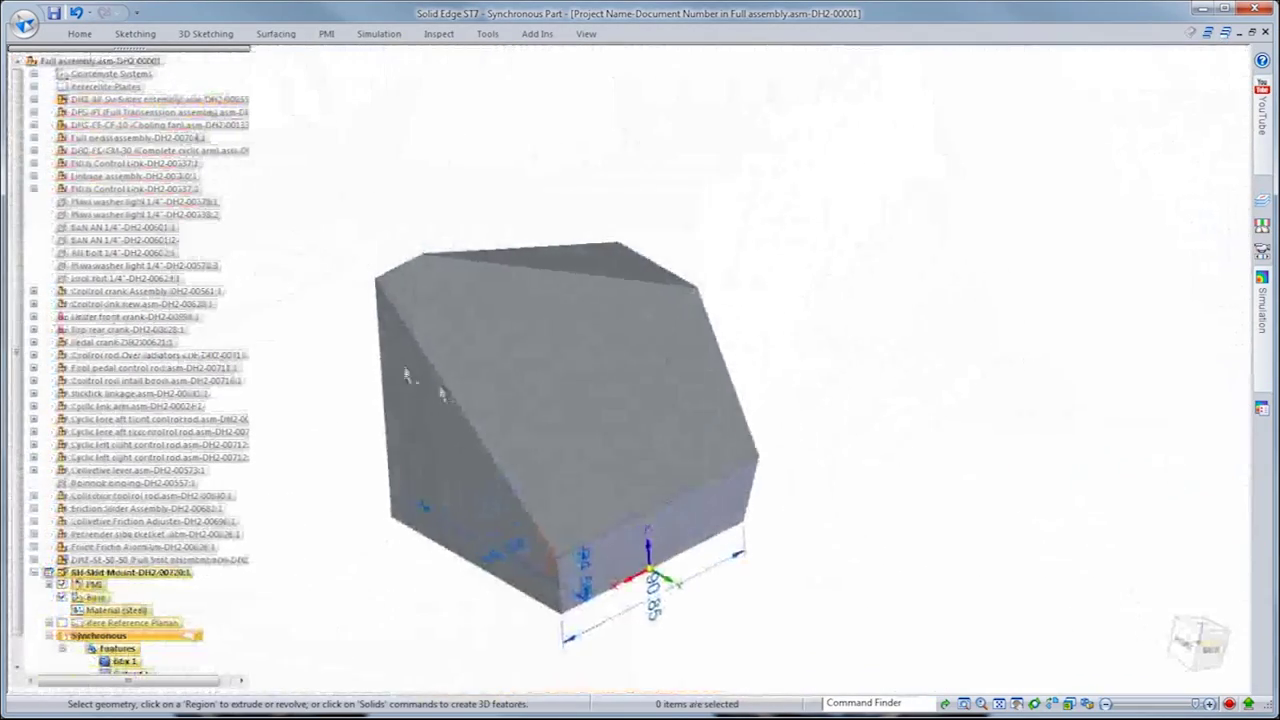
# Step: Cut a 45 mm diameter cylinder from the triangular side face all the way through the block
pyautogui.click(79, 33)
pyautogui.click(574, 94)
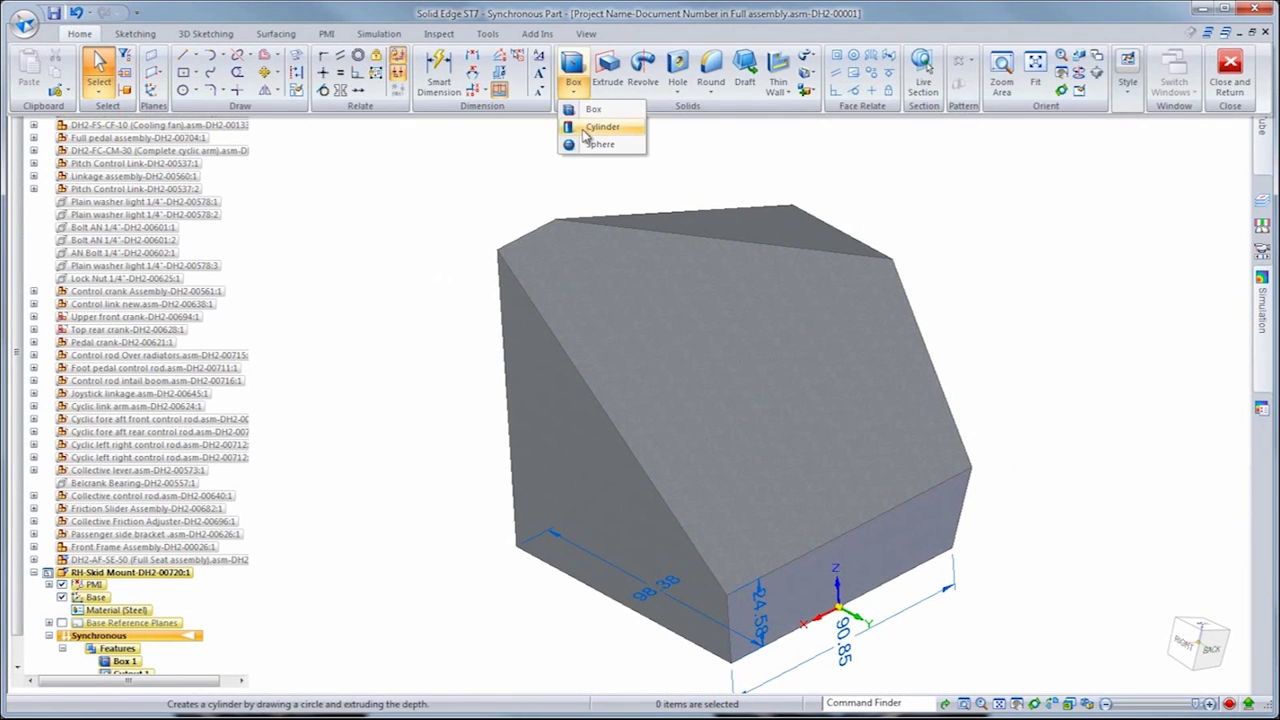
pyautogui.click(600, 125)
pyautogui.press('F3')
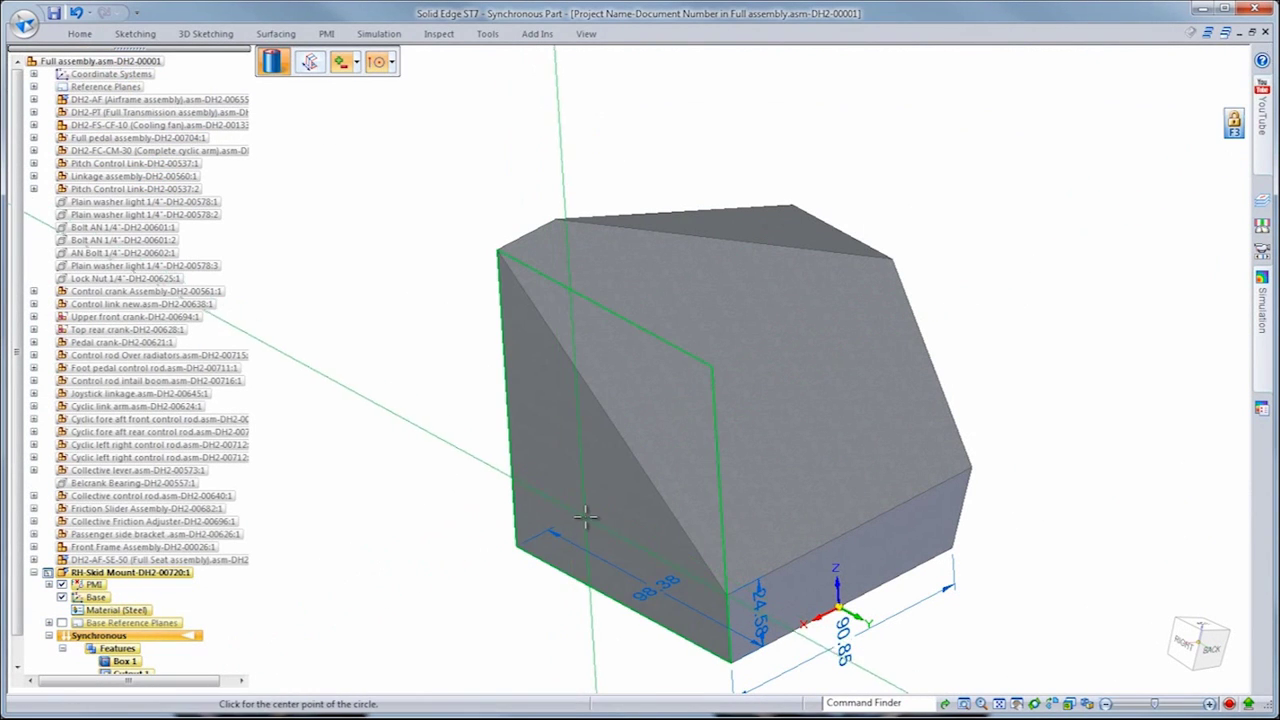
pyautogui.click(585, 512)
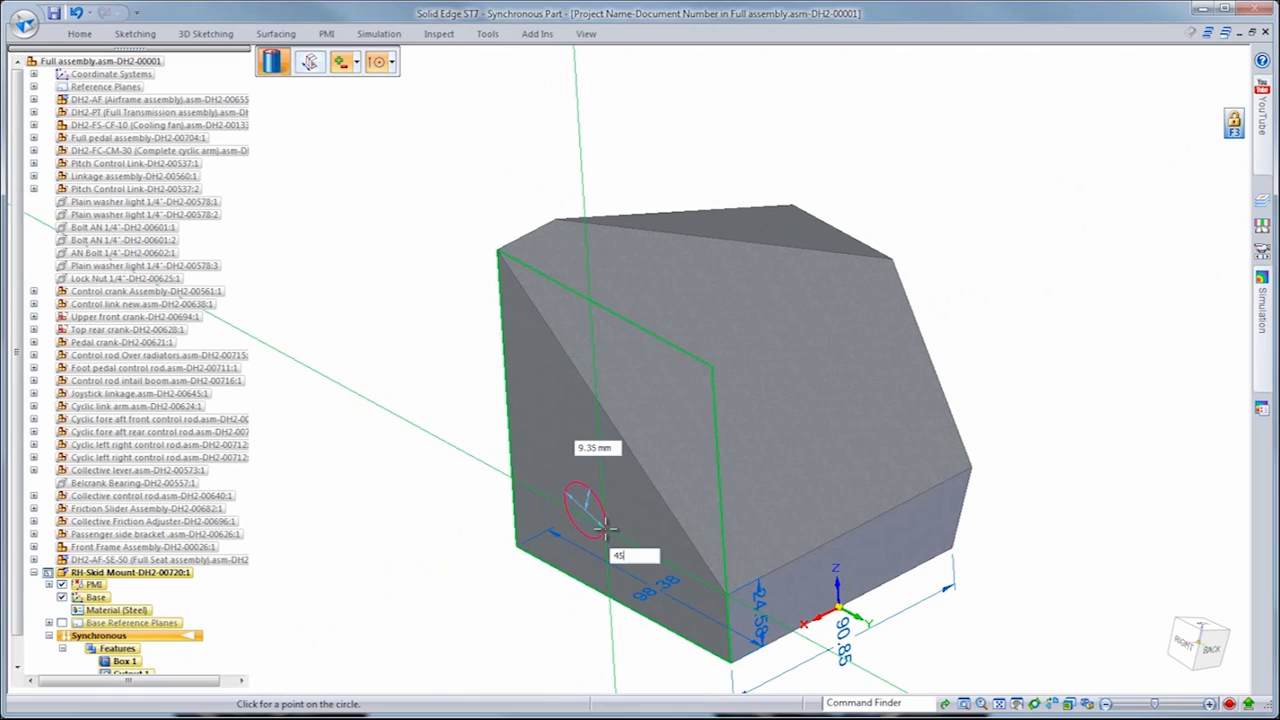
pyautogui.click(540, 482)
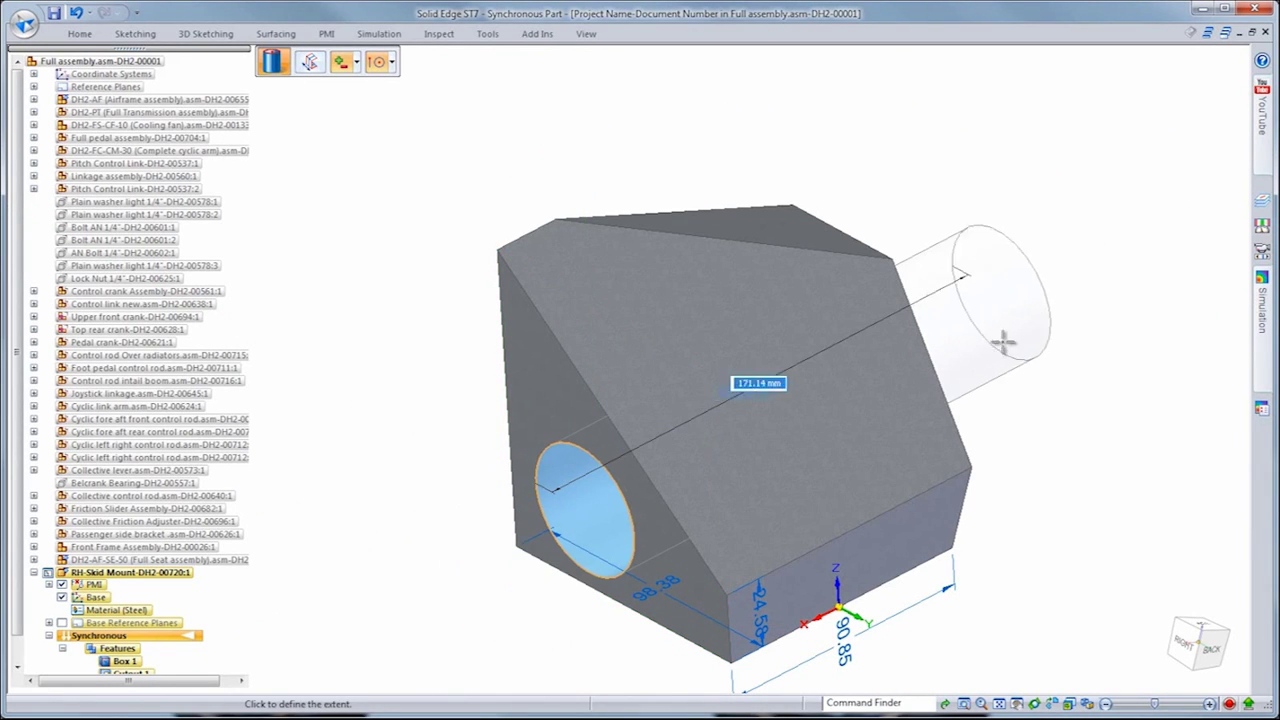
pyautogui.click(940, 300)
# Step: Start Project to Sketch on the block's sloped face and set its options to project edges with an offset
pyautogui.moveTo(982, 184); pyautogui.dragTo(980, 134, button='right')
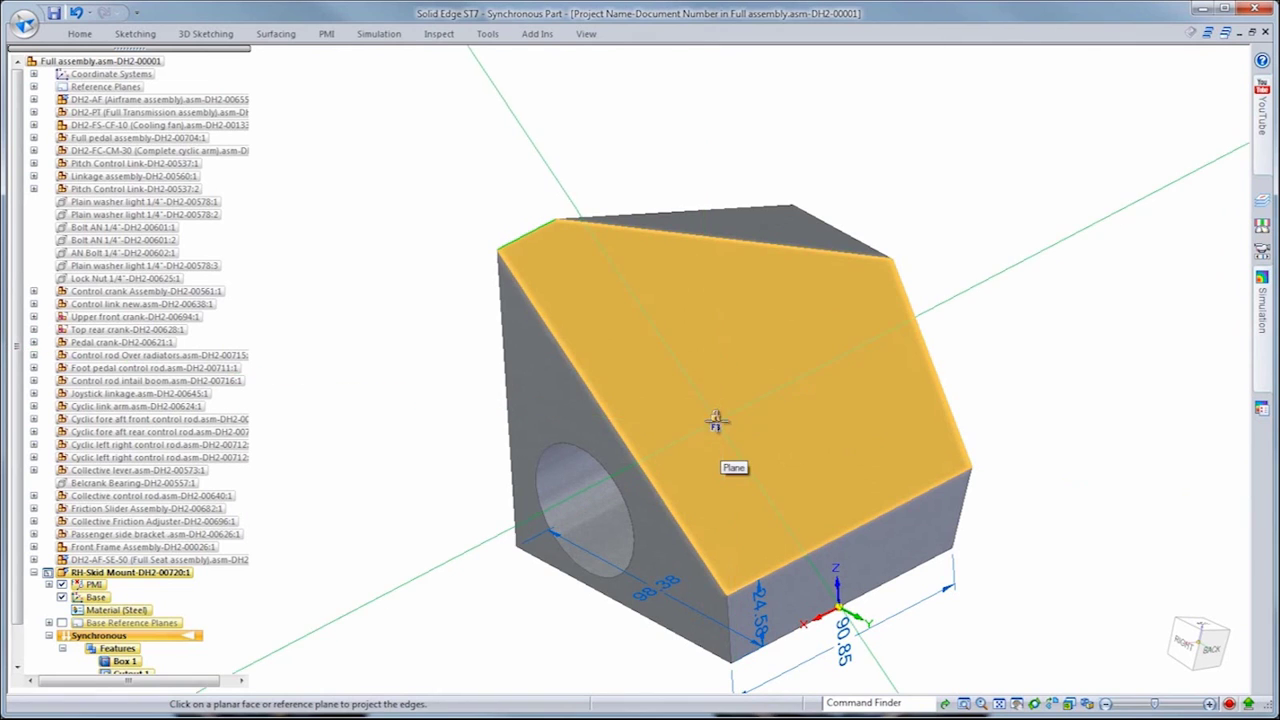
pyautogui.click(716, 422)
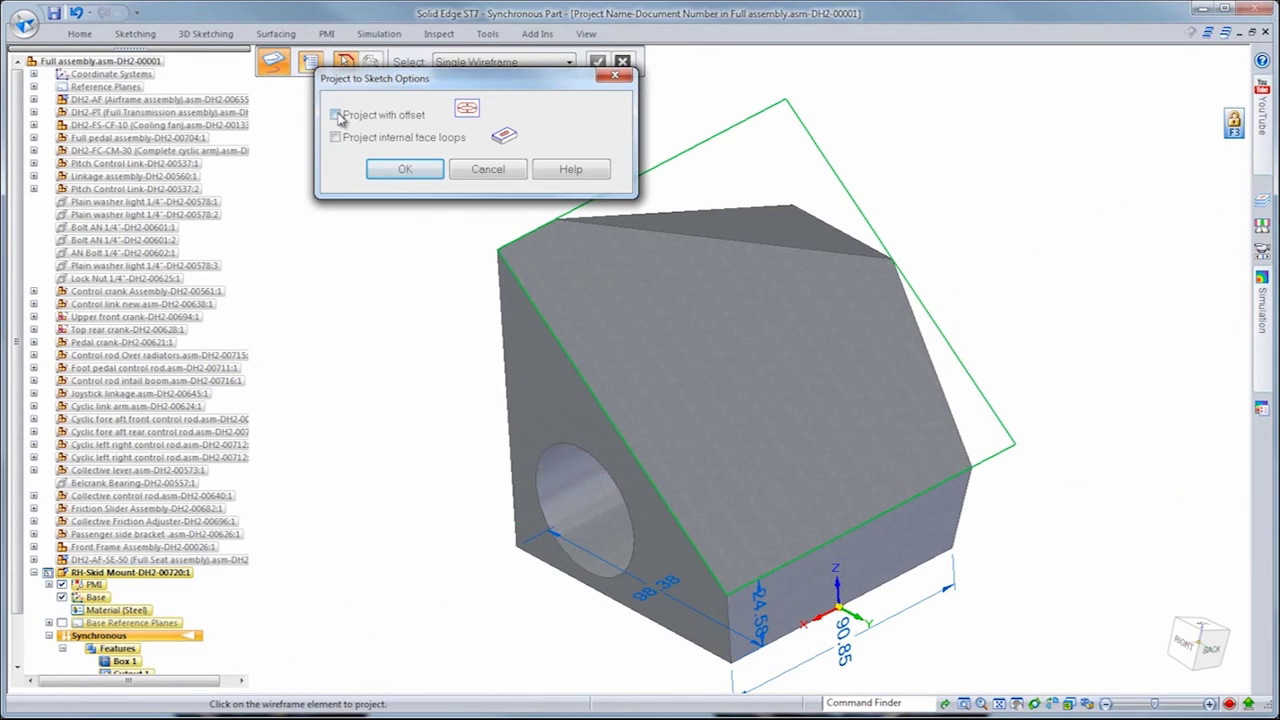
pyautogui.click(402, 169)
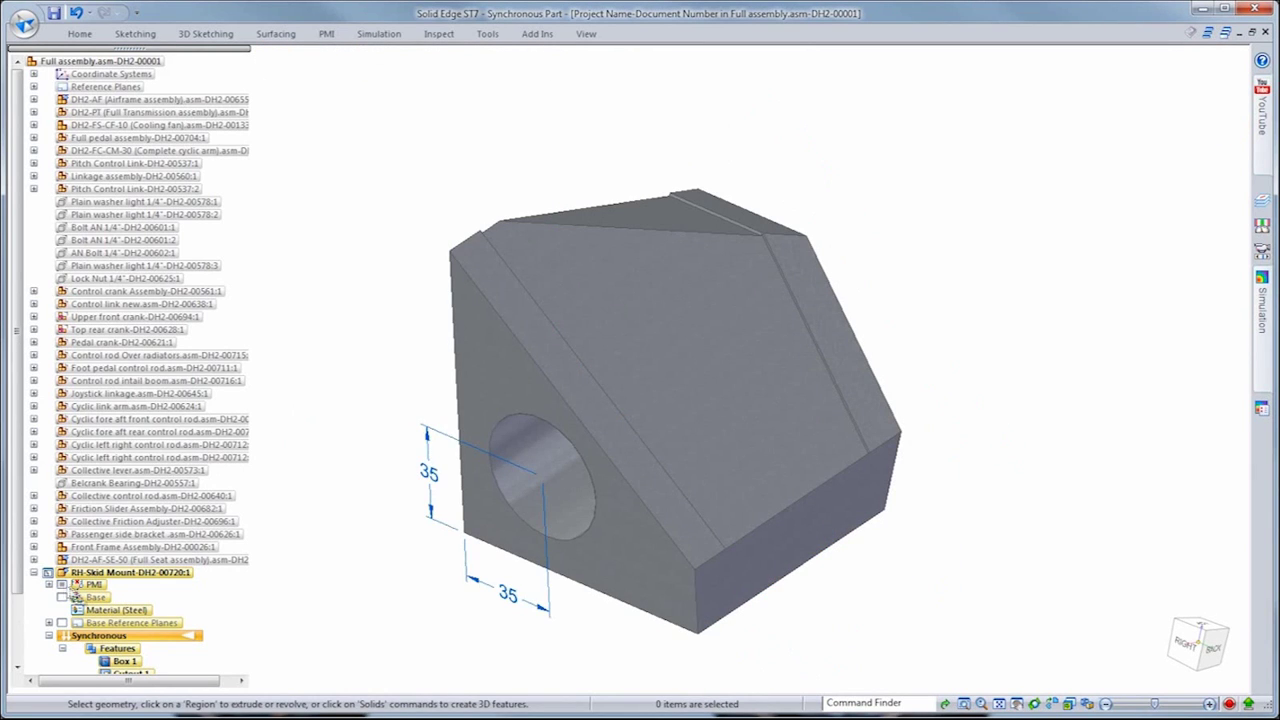
# Step: Hide the part's PMI dimensions and transition the model to the ordered environment
pyautogui.click(63, 584)
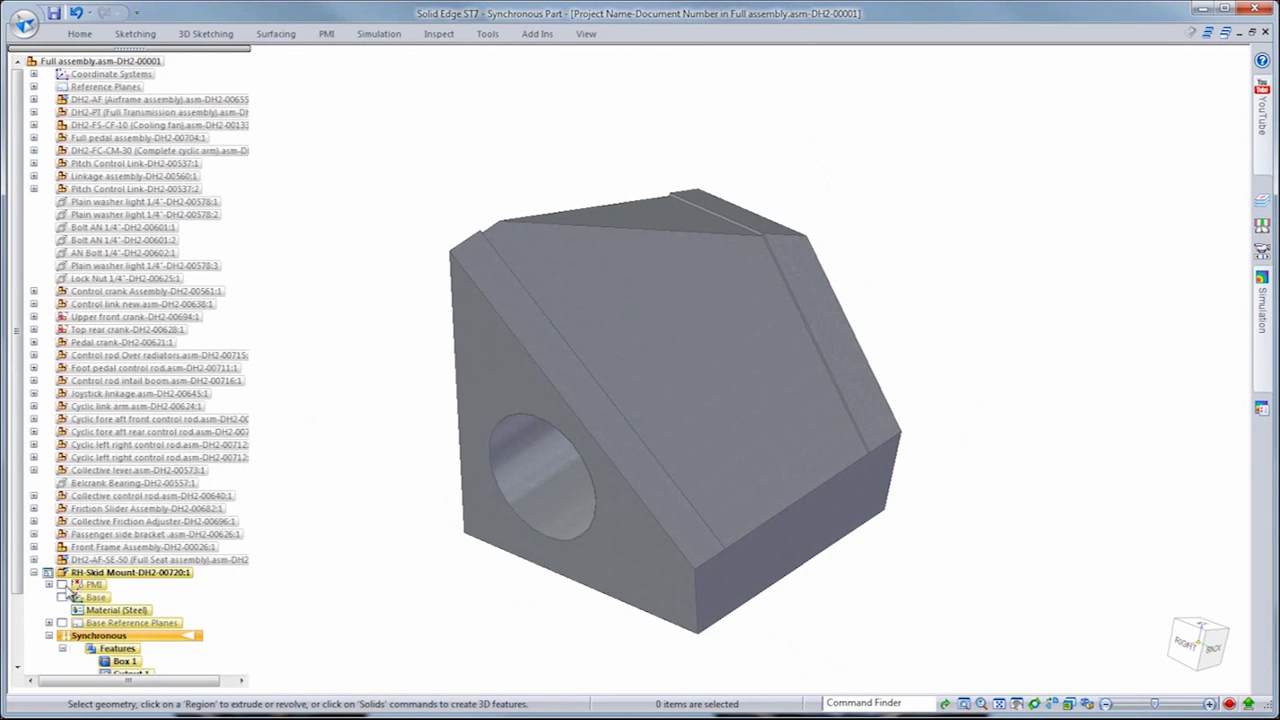
pyautogui.rightClick(372, 352)
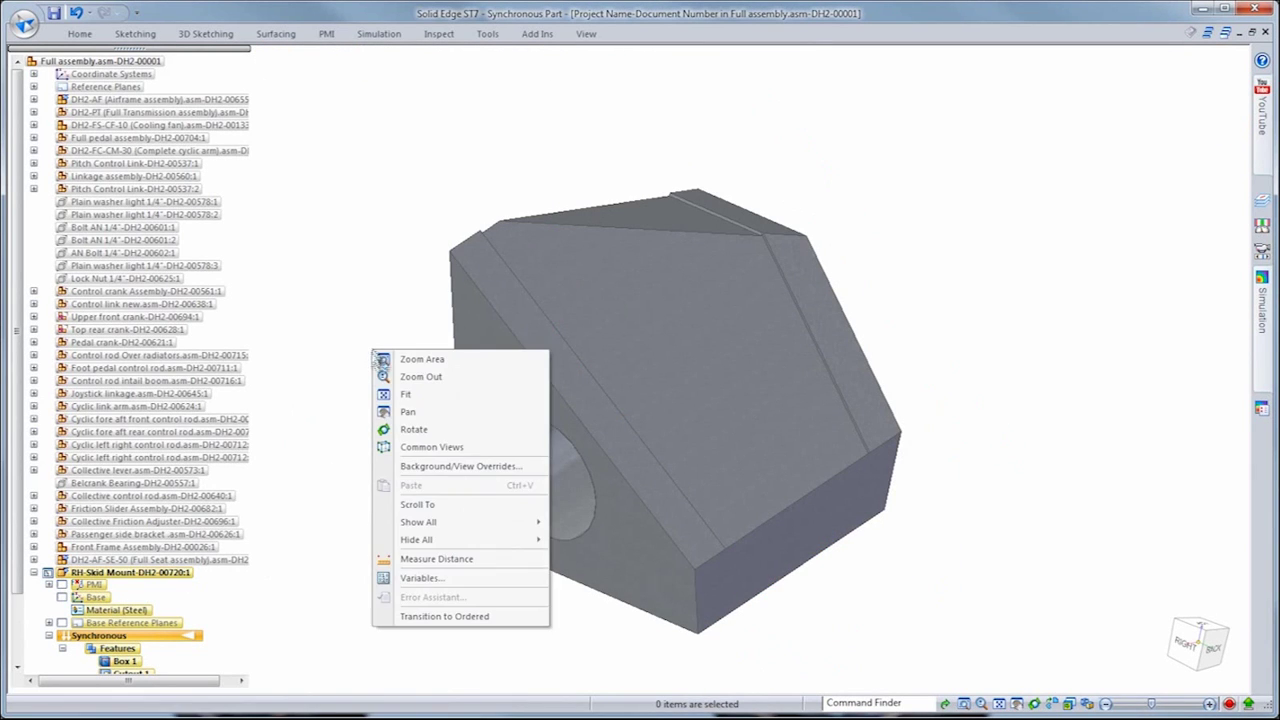
pyautogui.click(430, 616)
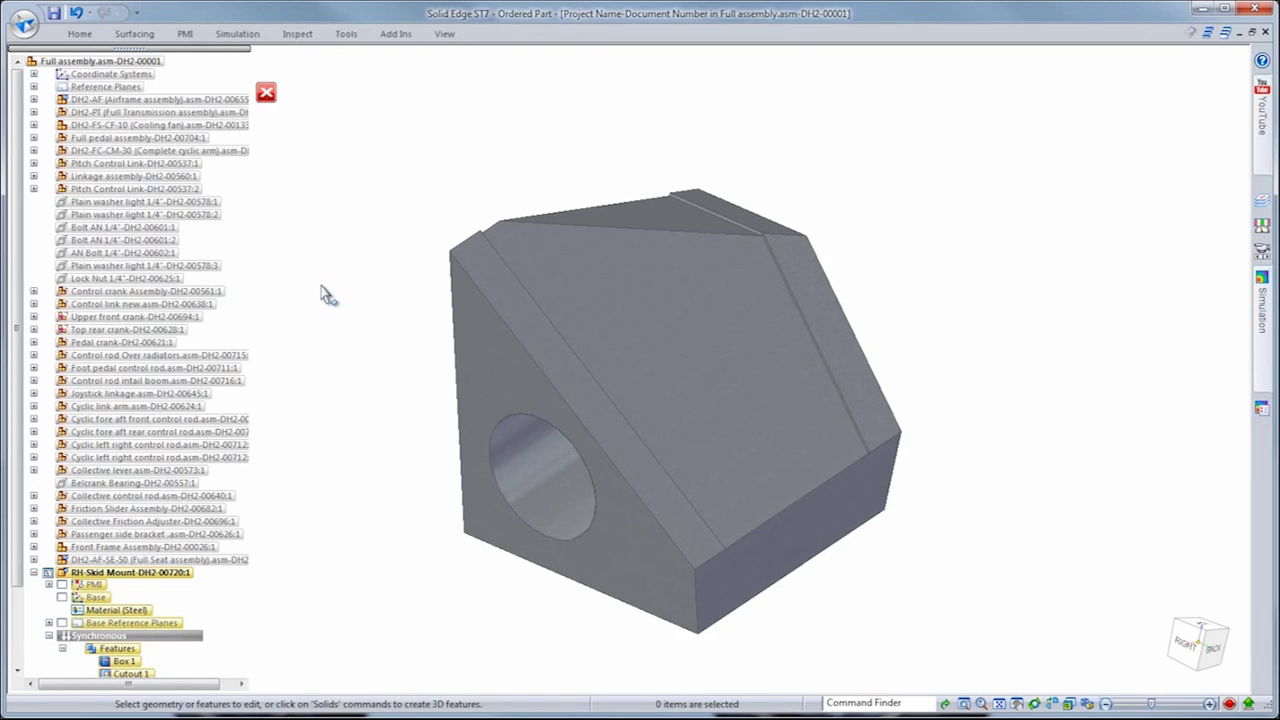
# Step: Start Convert to Sheet Metal and set its options to a 5 mm bend radius and 3 mm gap
pyautogui.click(346, 34)
pyautogui.click(218, 70)
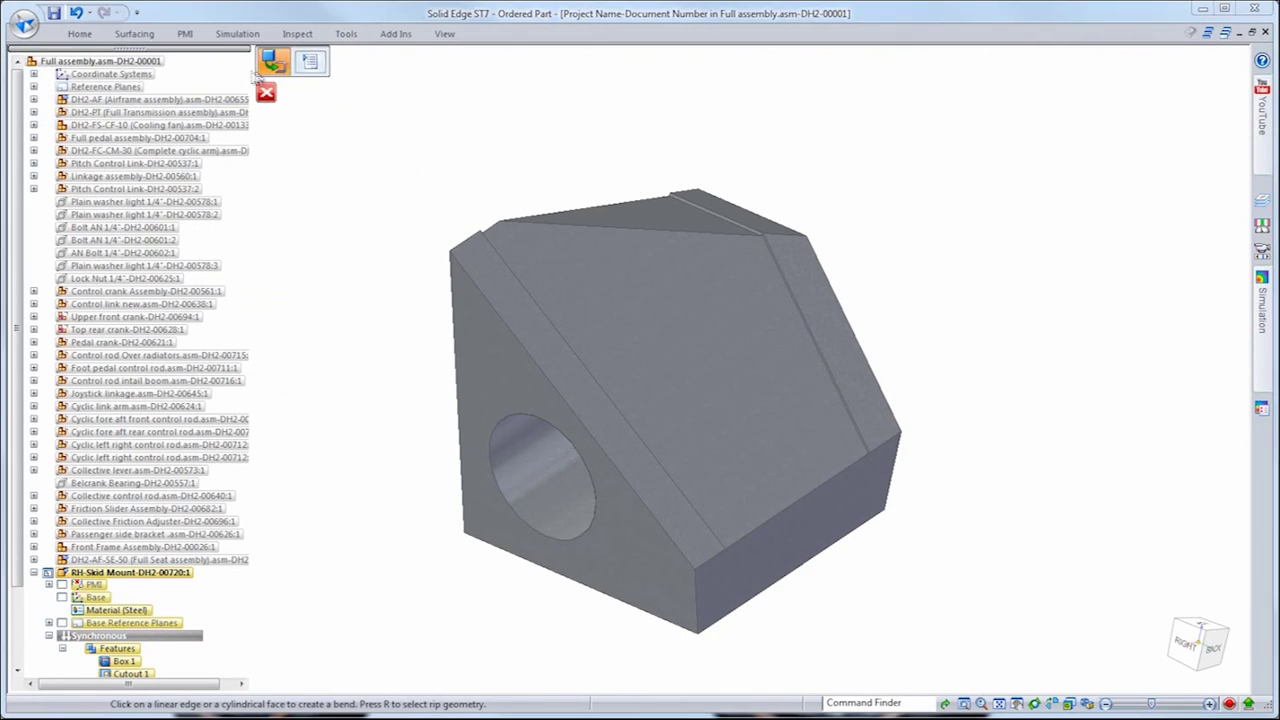
pyautogui.click(310, 64)
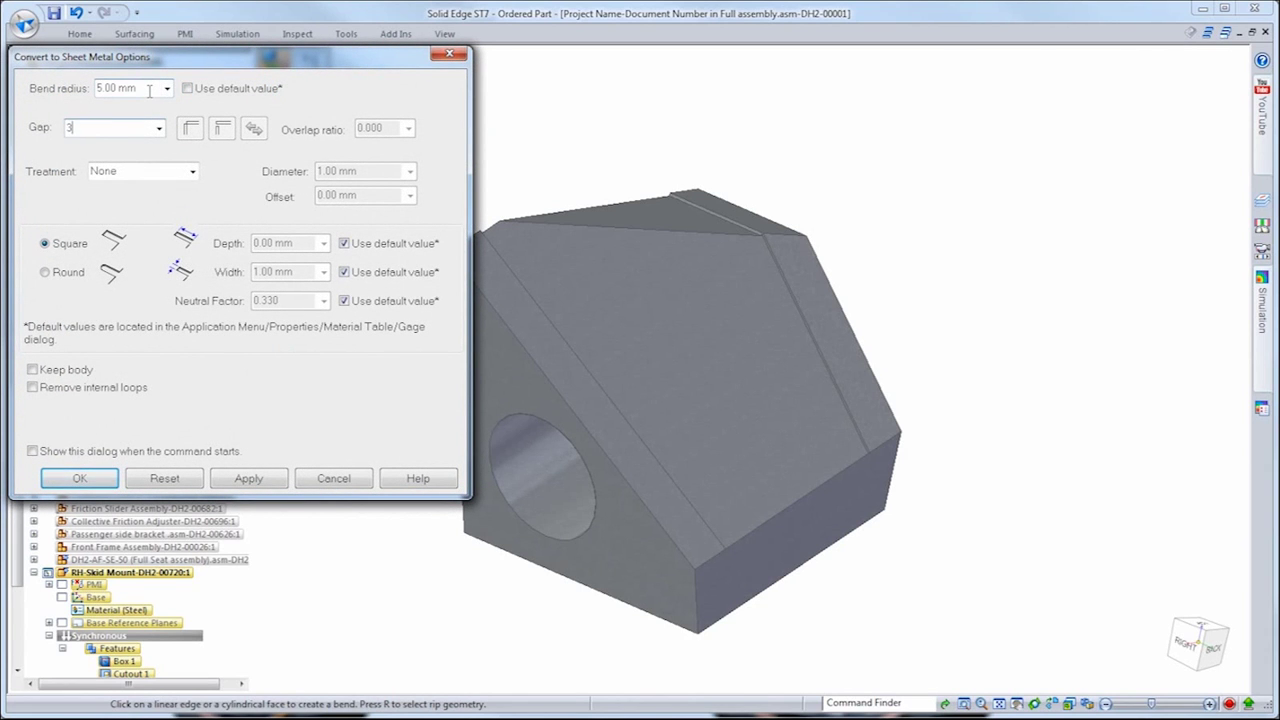
pyautogui.write('3')
pyautogui.press('Tab')
pyautogui.click(80, 478)
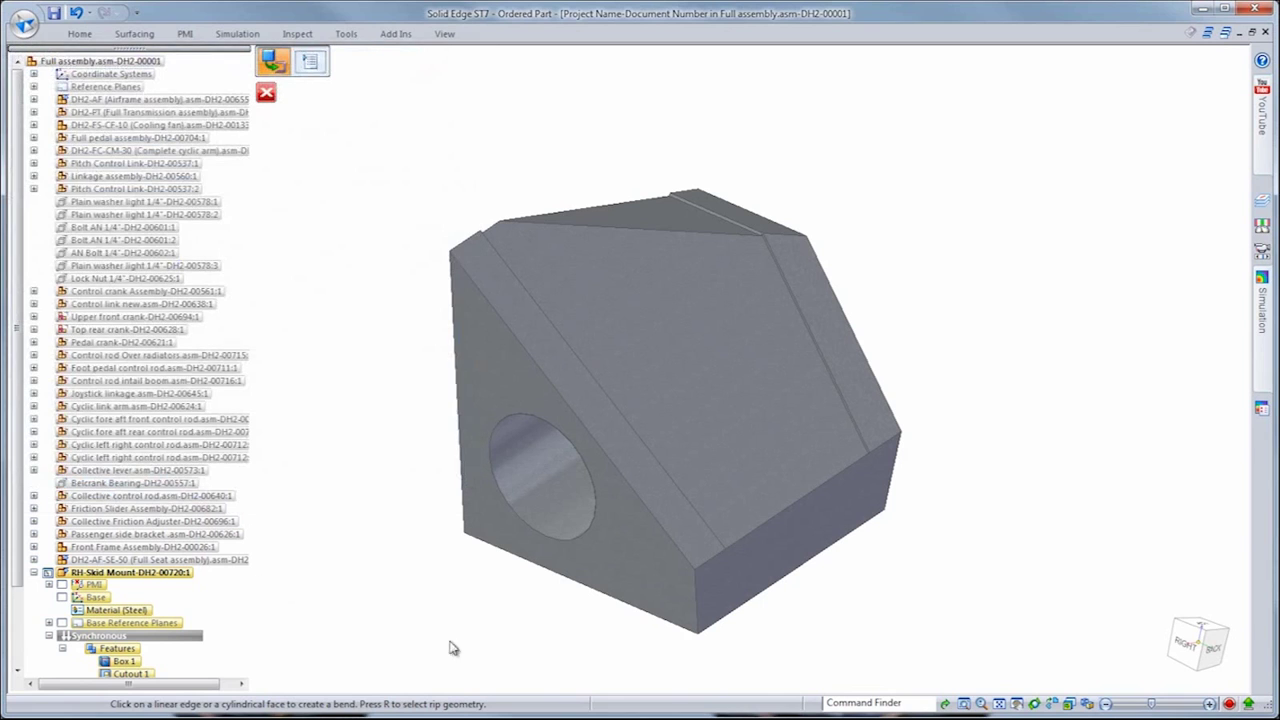
# Step: Convert the block to 2 mm sheet metal with the thickness directed inward, bending its base and flange edges
pyautogui.click(514, 563)
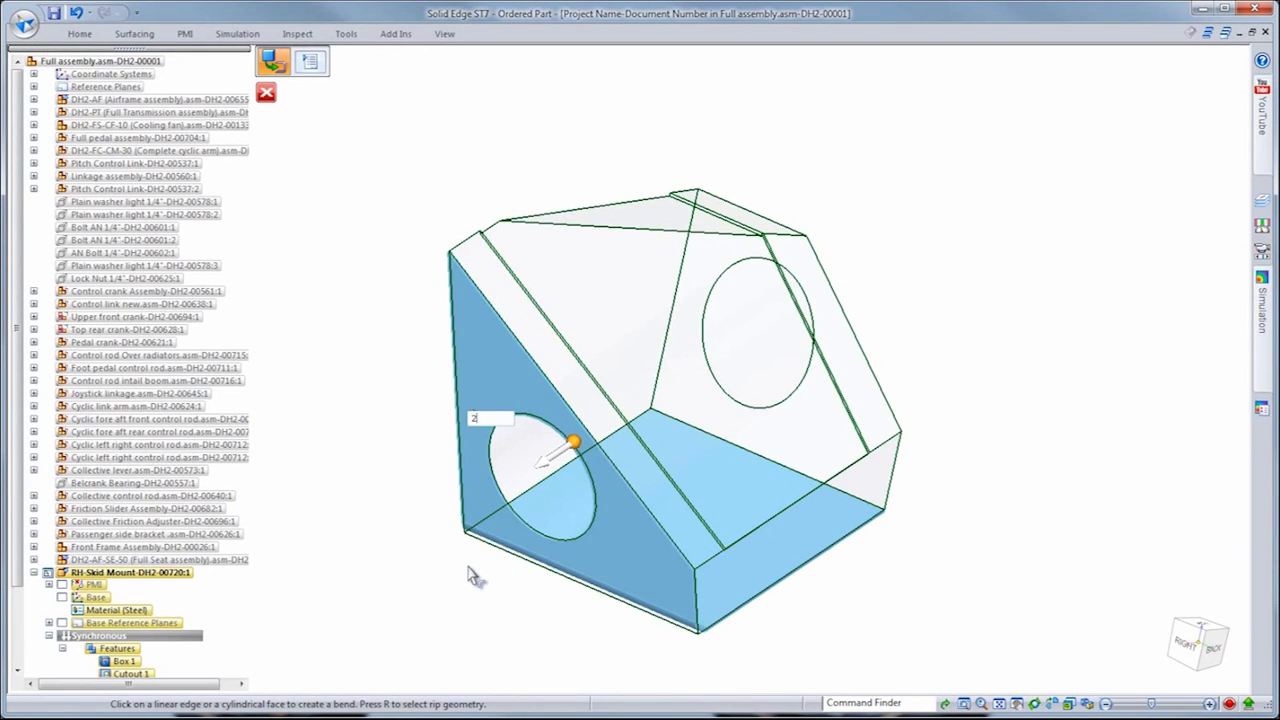
pyautogui.write('2')
pyautogui.press('Return')
pyautogui.click(552, 461)
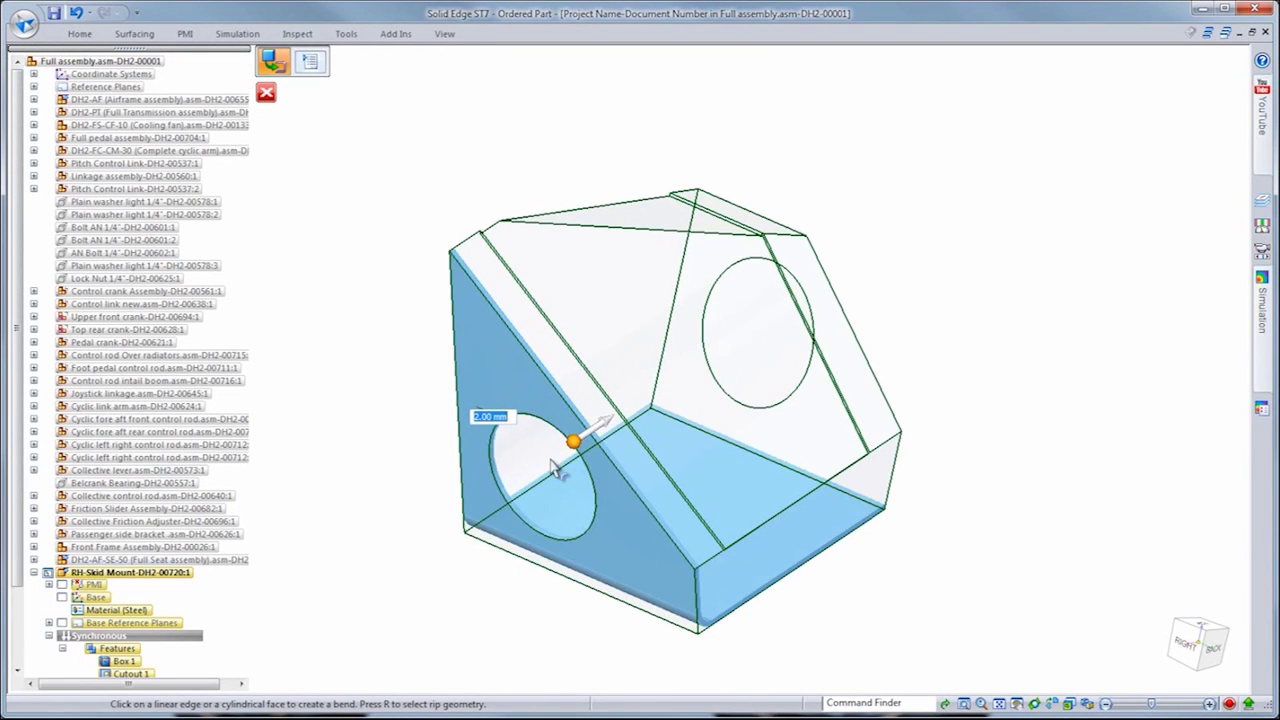
pyautogui.click(698, 429)
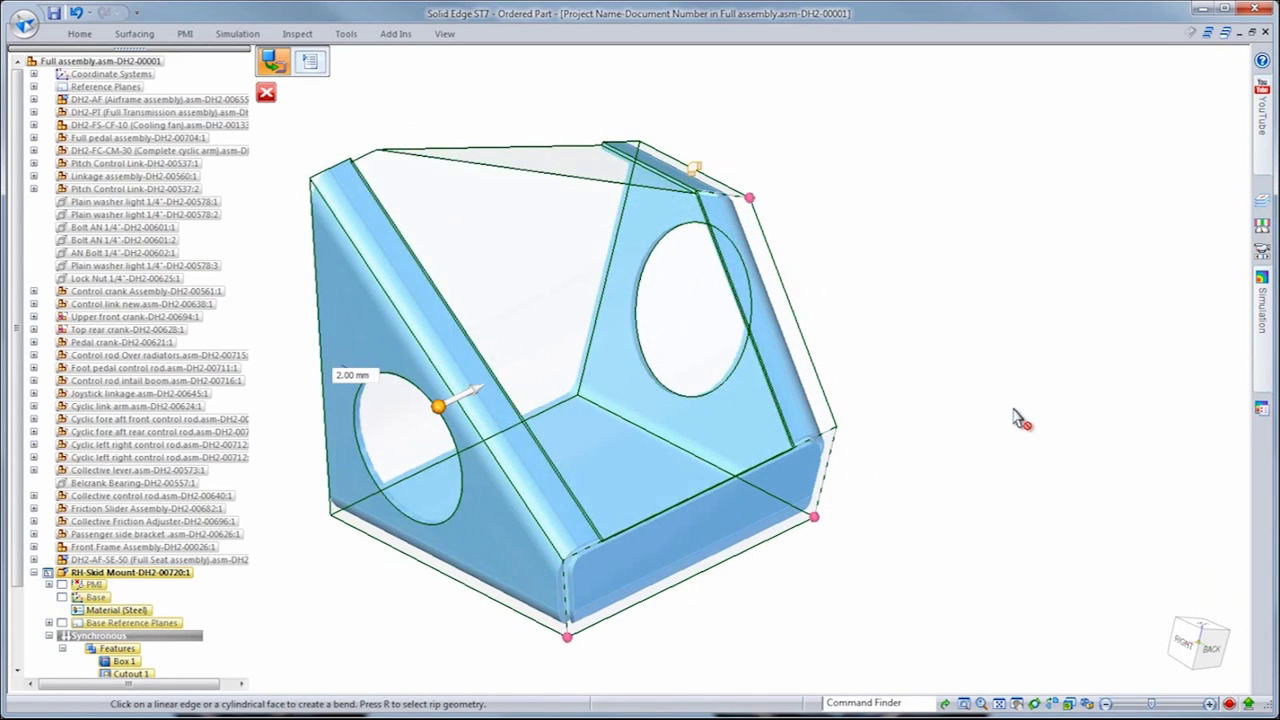
pyautogui.rightClick(1014, 410)
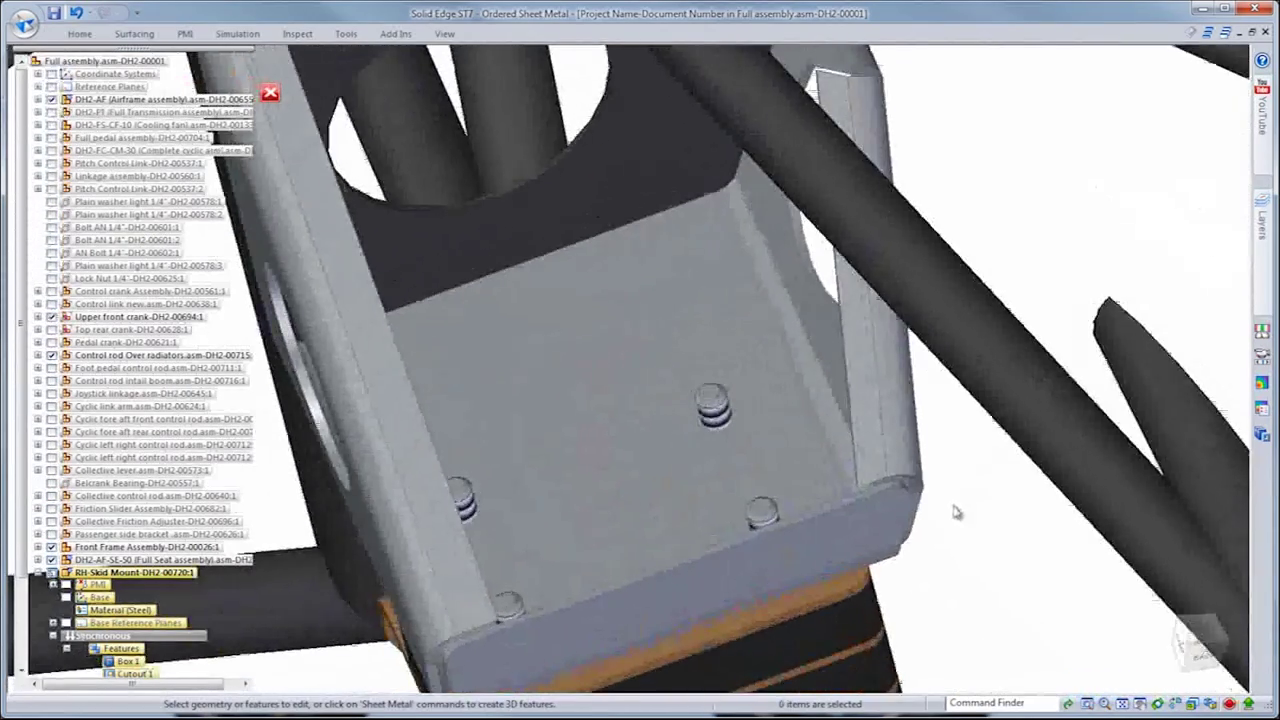
# Step: Measure the spacing between two diagonally opposite mounting bolts on the mount's floor and review the detailed results
pyautogui.rightClick(995, 532)
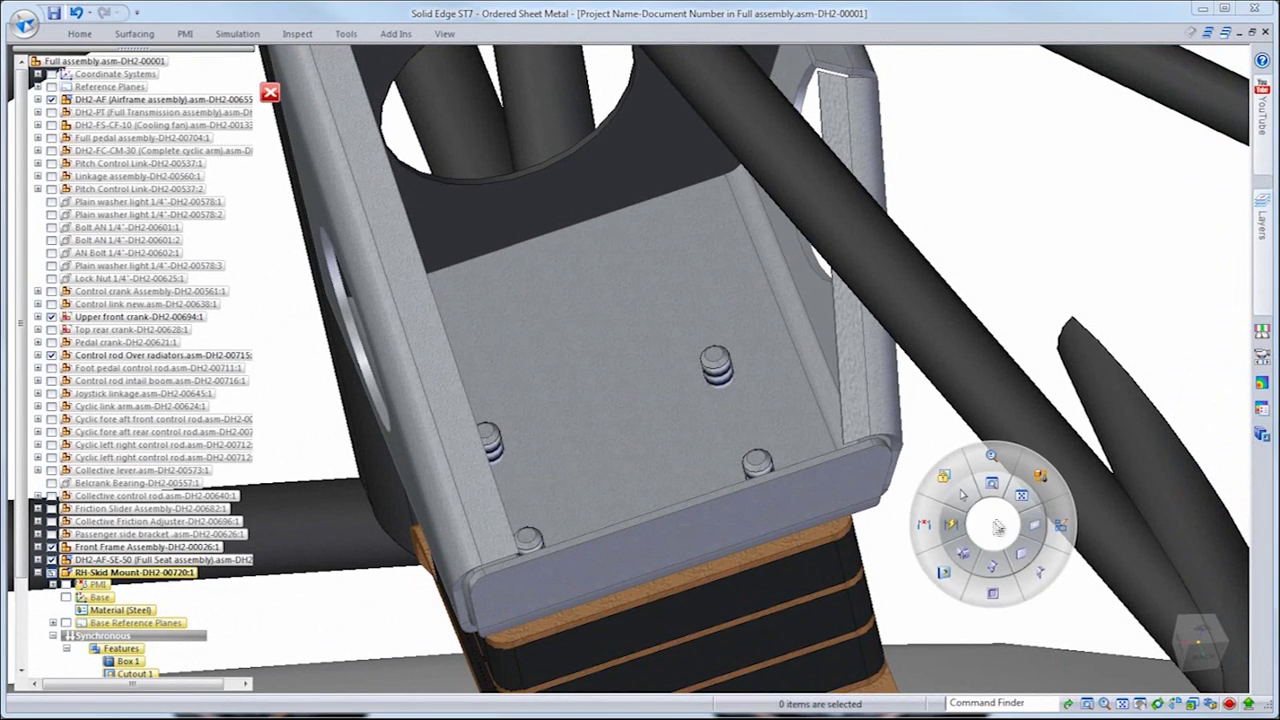
pyautogui.click(1039, 481)
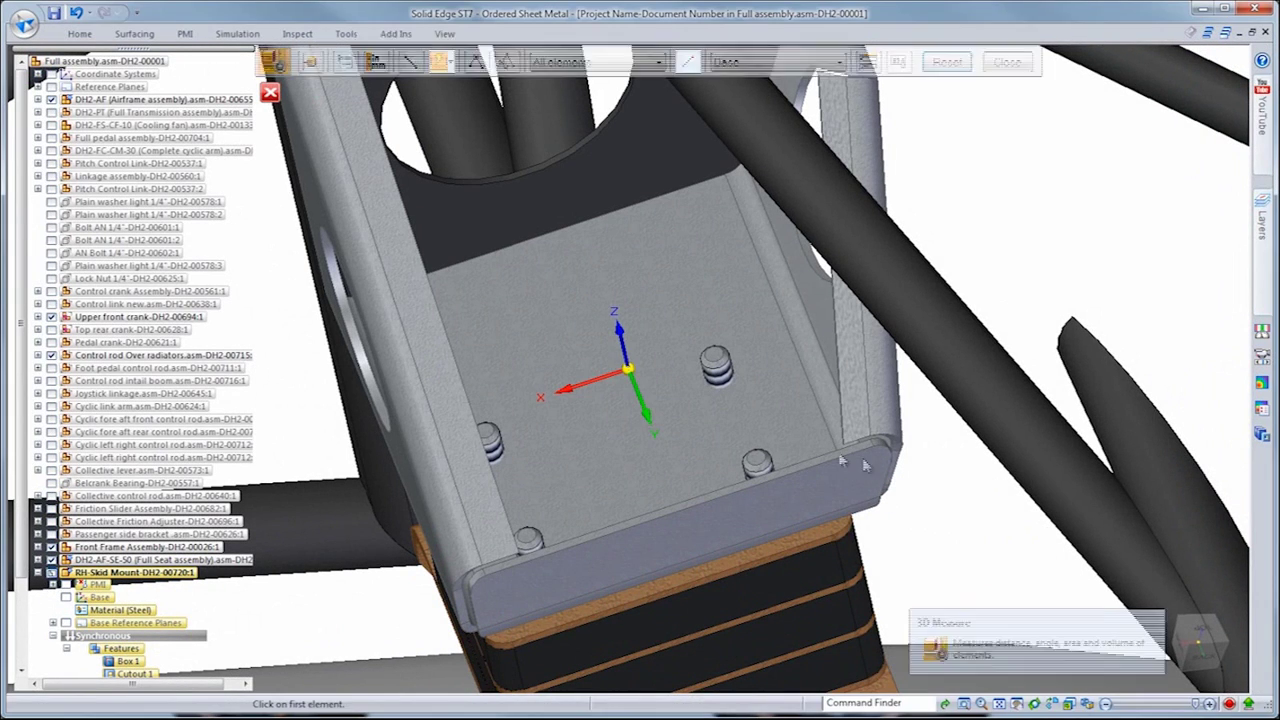
pyautogui.click(718, 370)
pyautogui.click(527, 538)
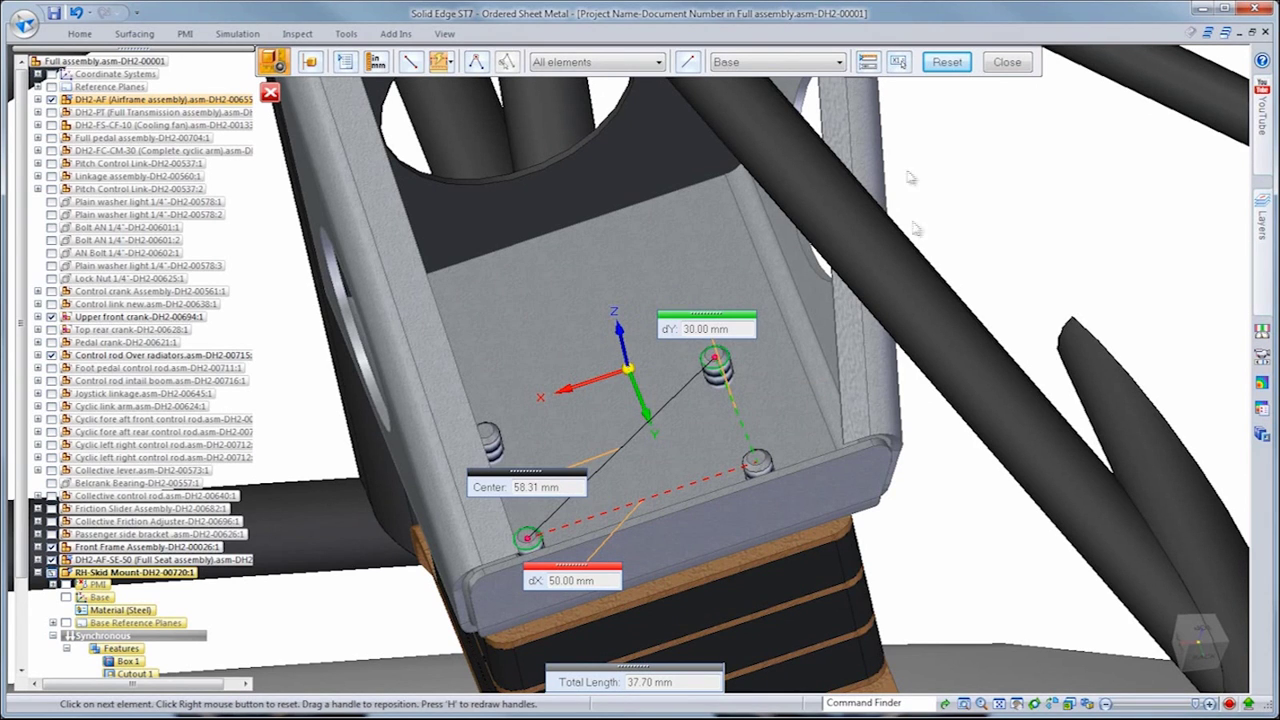
pyautogui.click(868, 62)
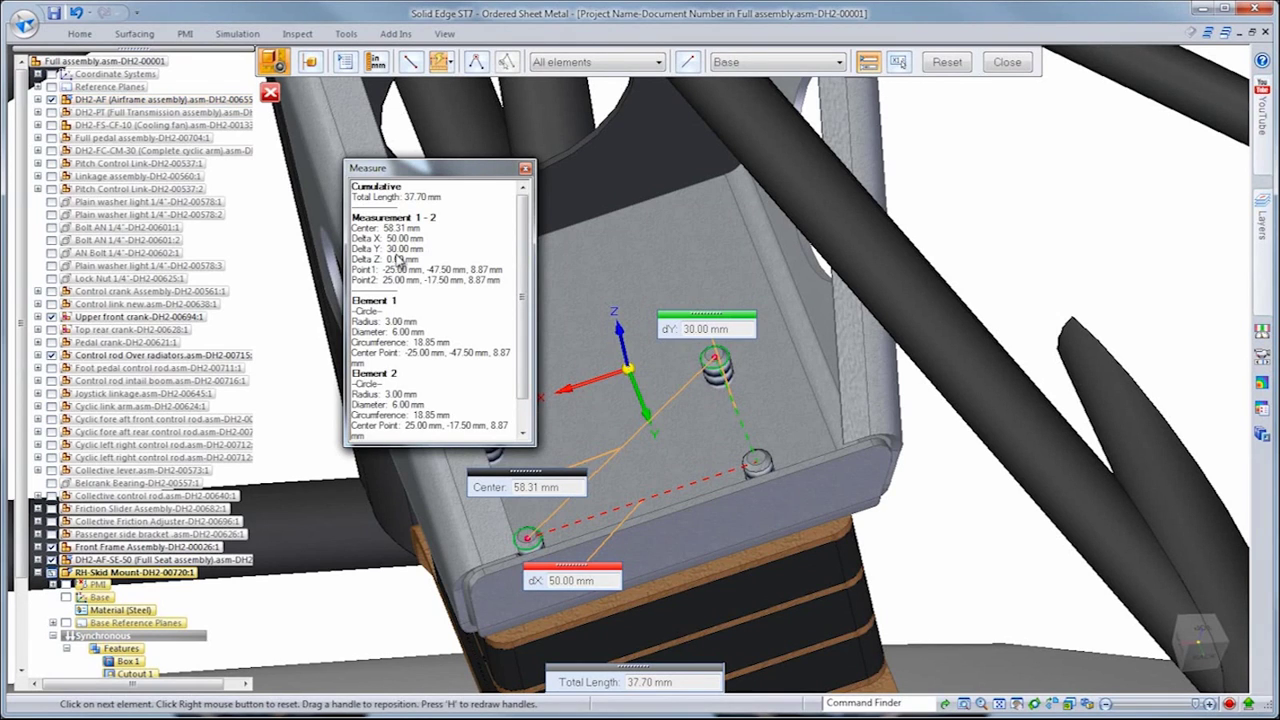
pyautogui.click(1005, 62)
# Step: Start a hole on the mount's floor using ANSI Metric, General Screw Clearance, size M6 and Normal (H13) fit
pyautogui.moveTo(1040, 230); pyautogui.dragTo(983, 268, button='right')
pyautogui.click(672, 389)
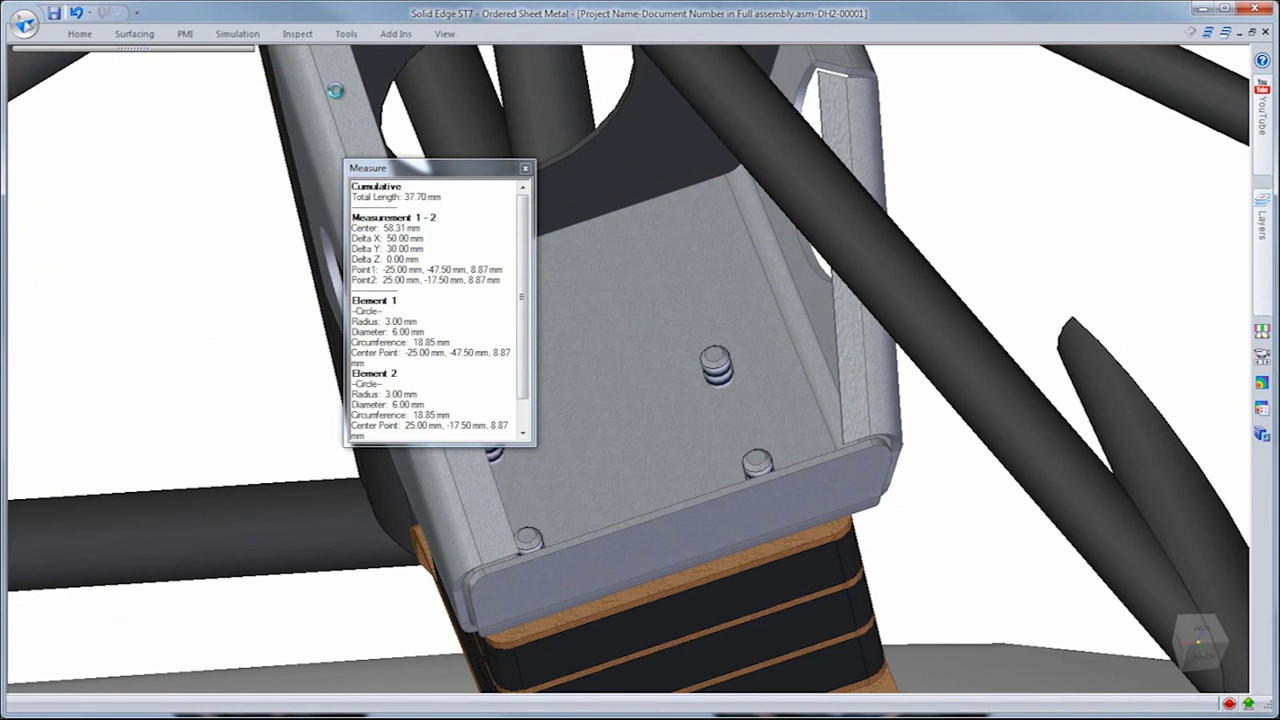
pyautogui.click(311, 62)
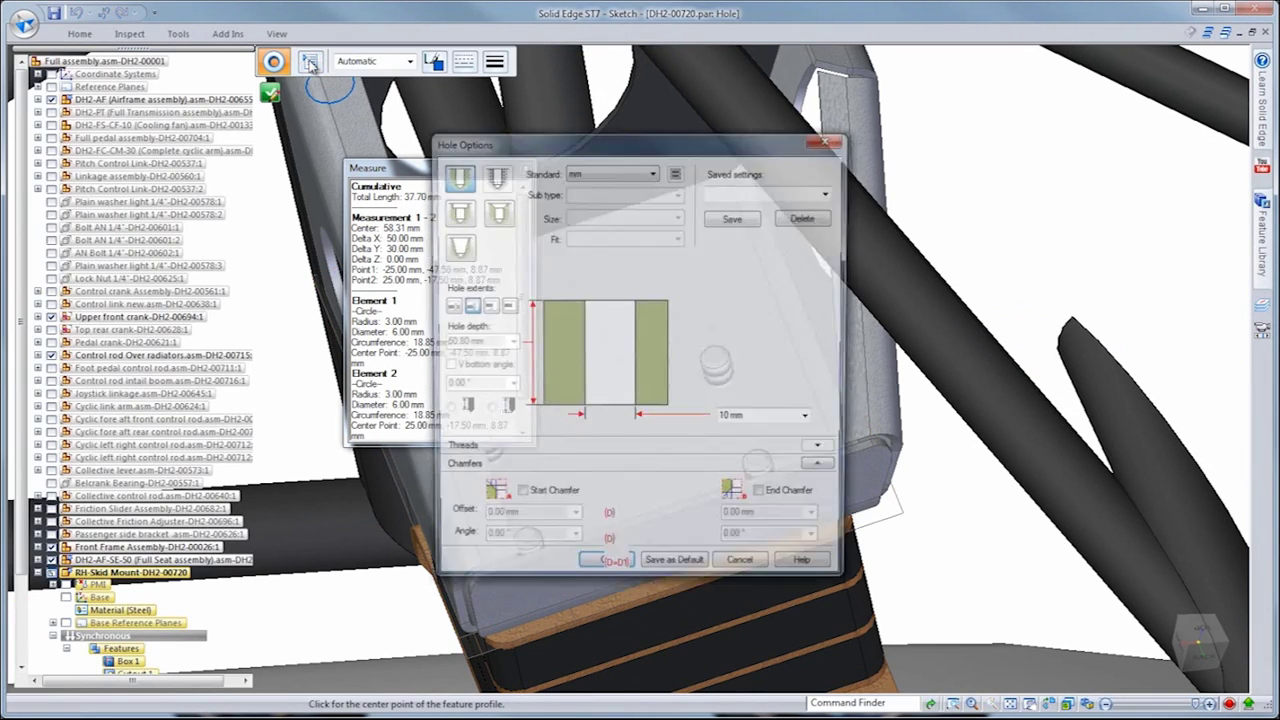
pyautogui.click(653, 172)
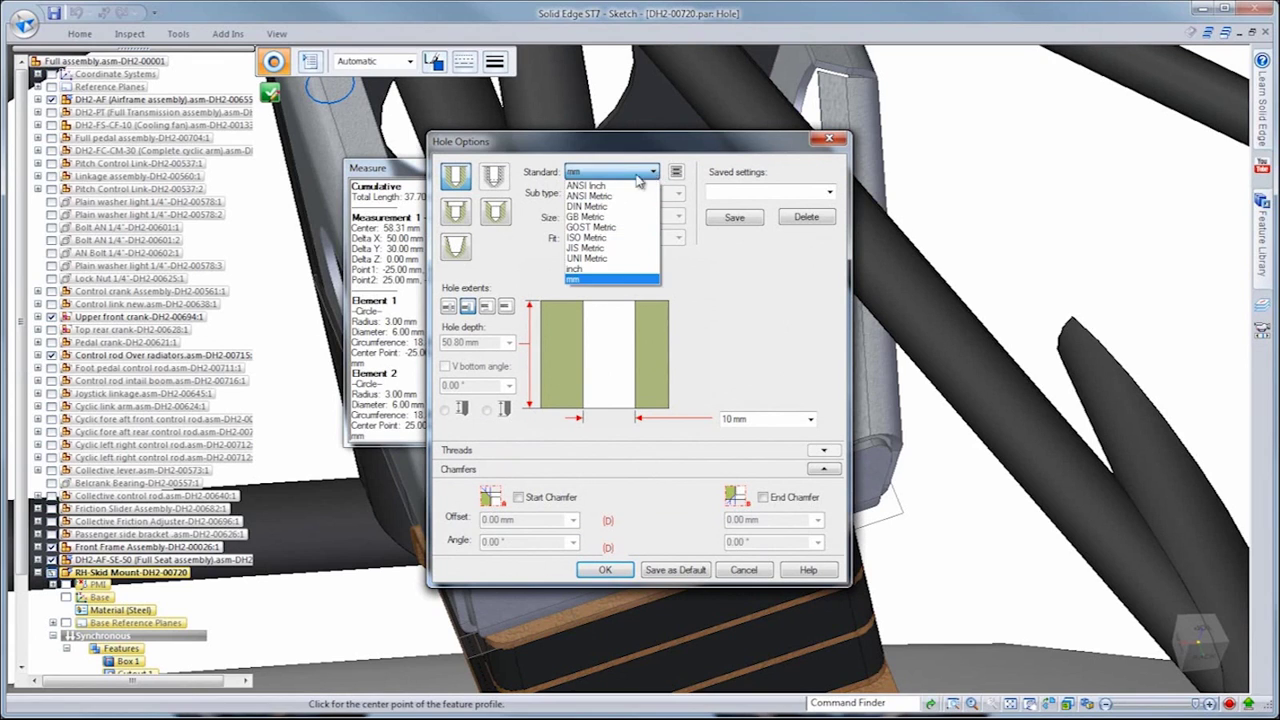
pyautogui.click(618, 200)
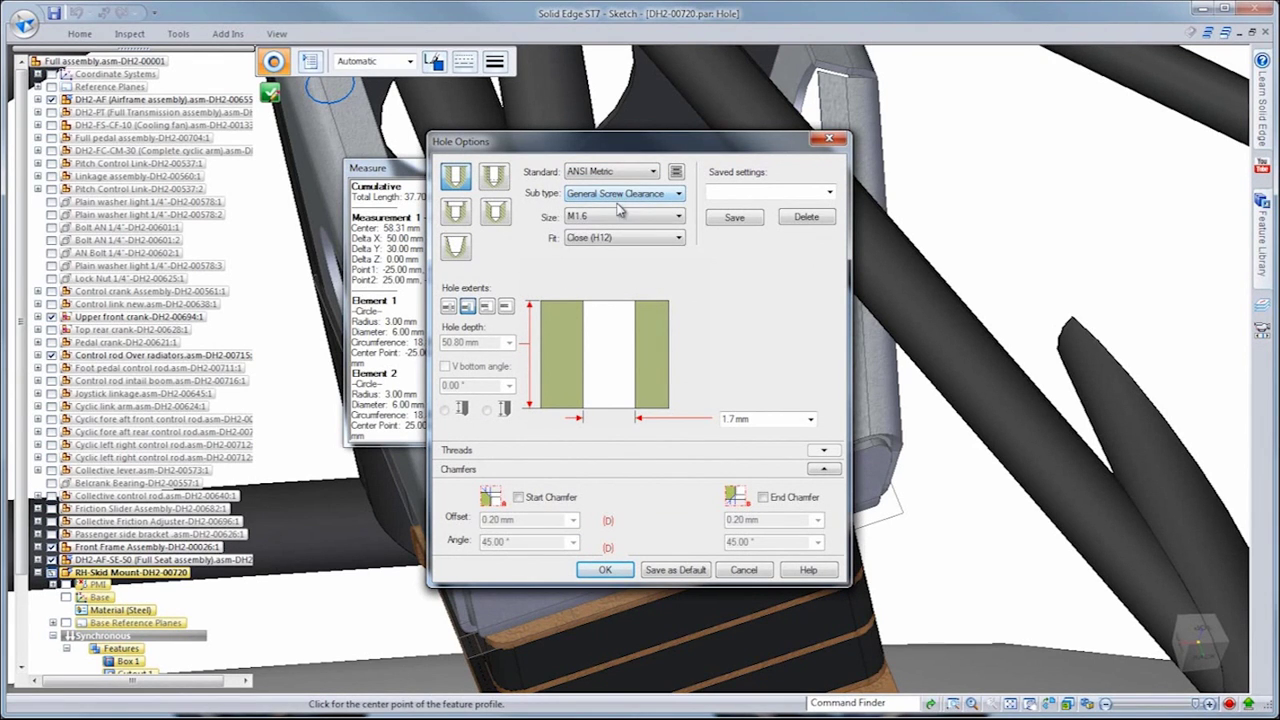
pyautogui.click(680, 217)
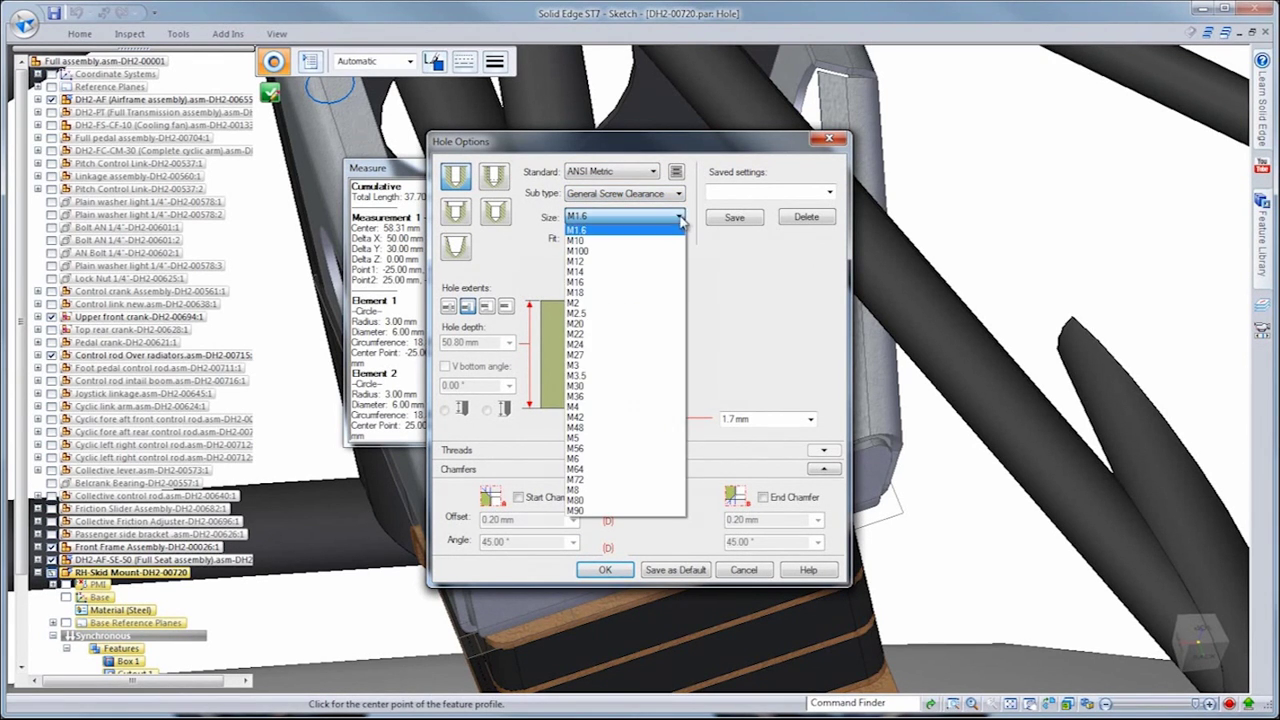
pyautogui.click(588, 466)
pyautogui.click(680, 237)
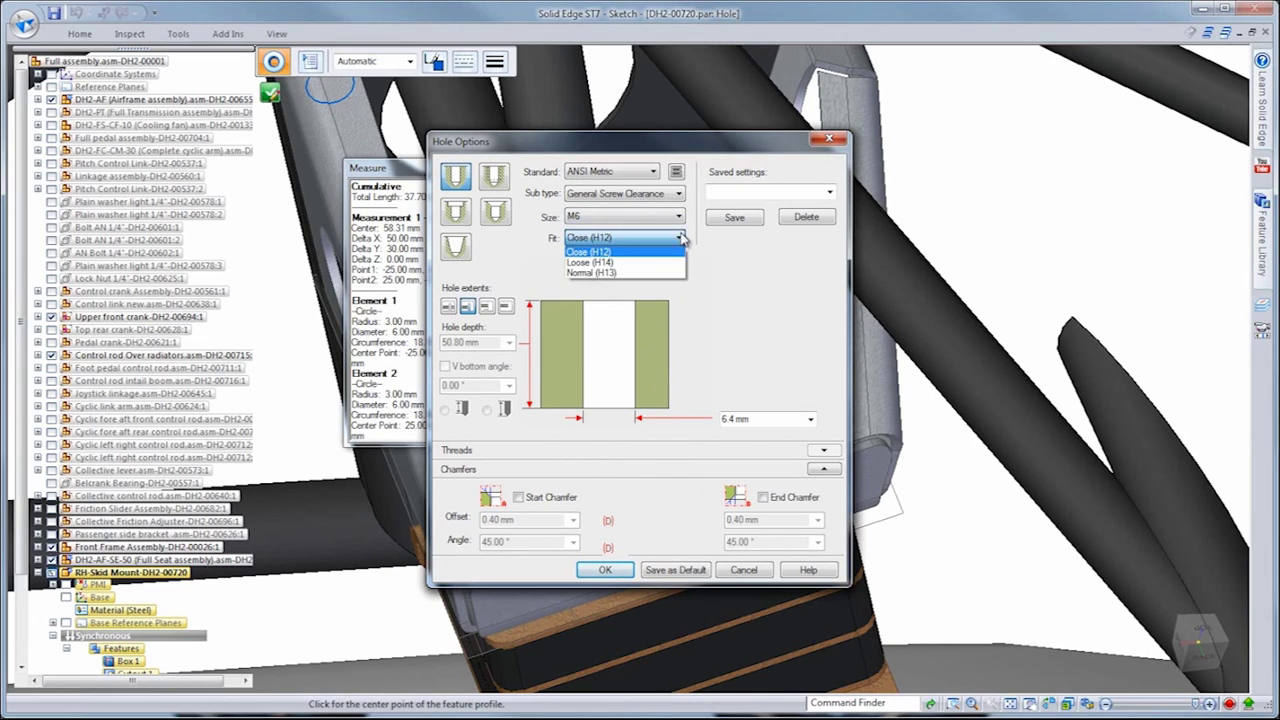
pyautogui.click(610, 268)
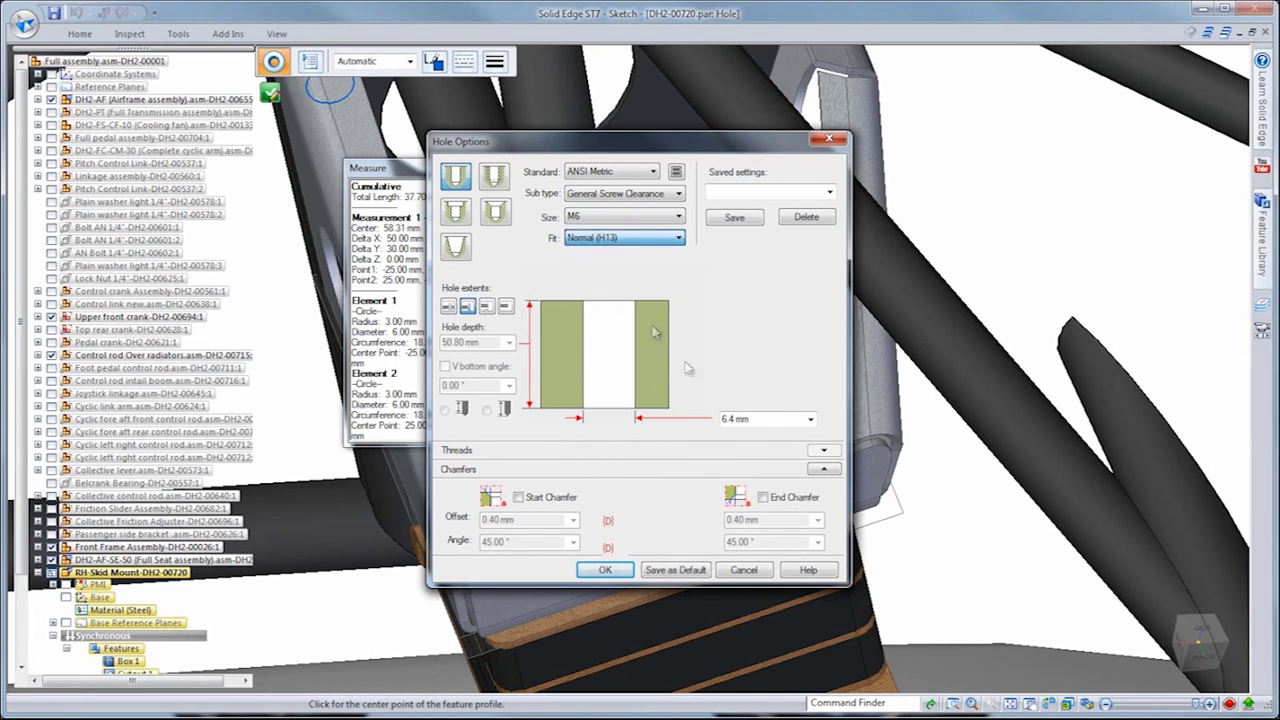
pyautogui.click(605, 568)
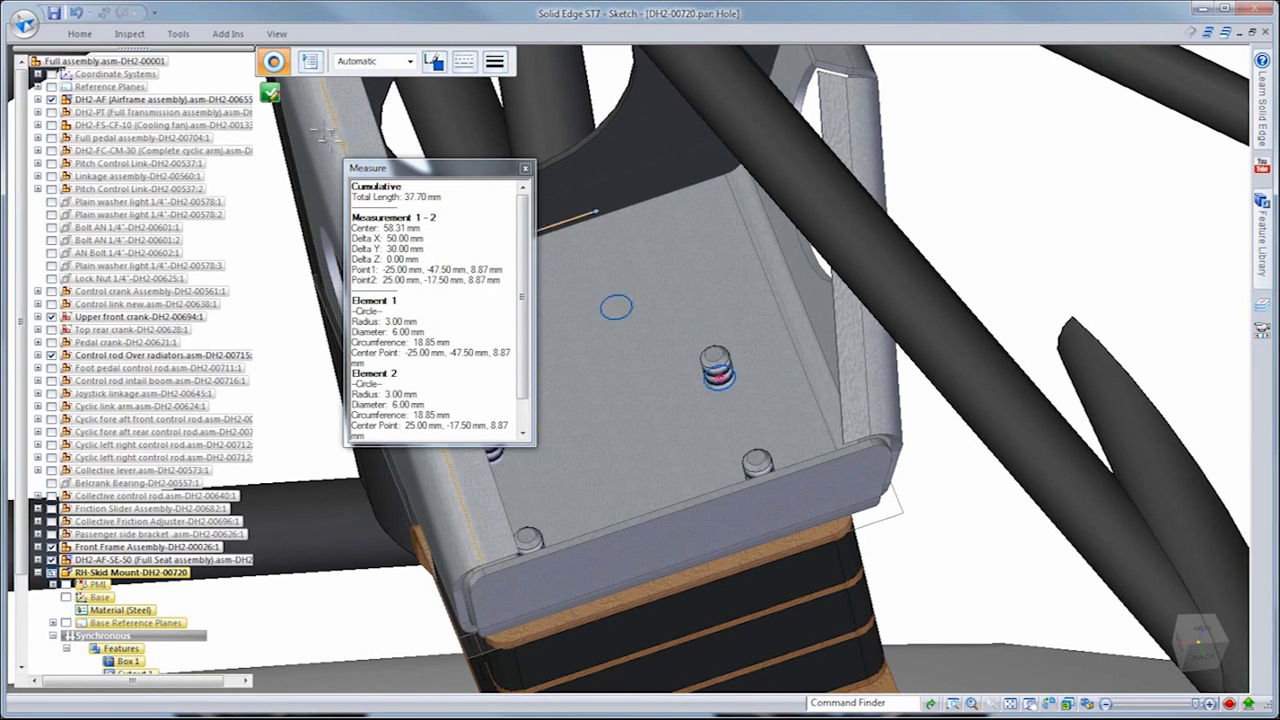
# Step: Finish the M6 clearance hole over one mounting bolt in the mount's floor and close the measurement results
pyautogui.click(270, 92)
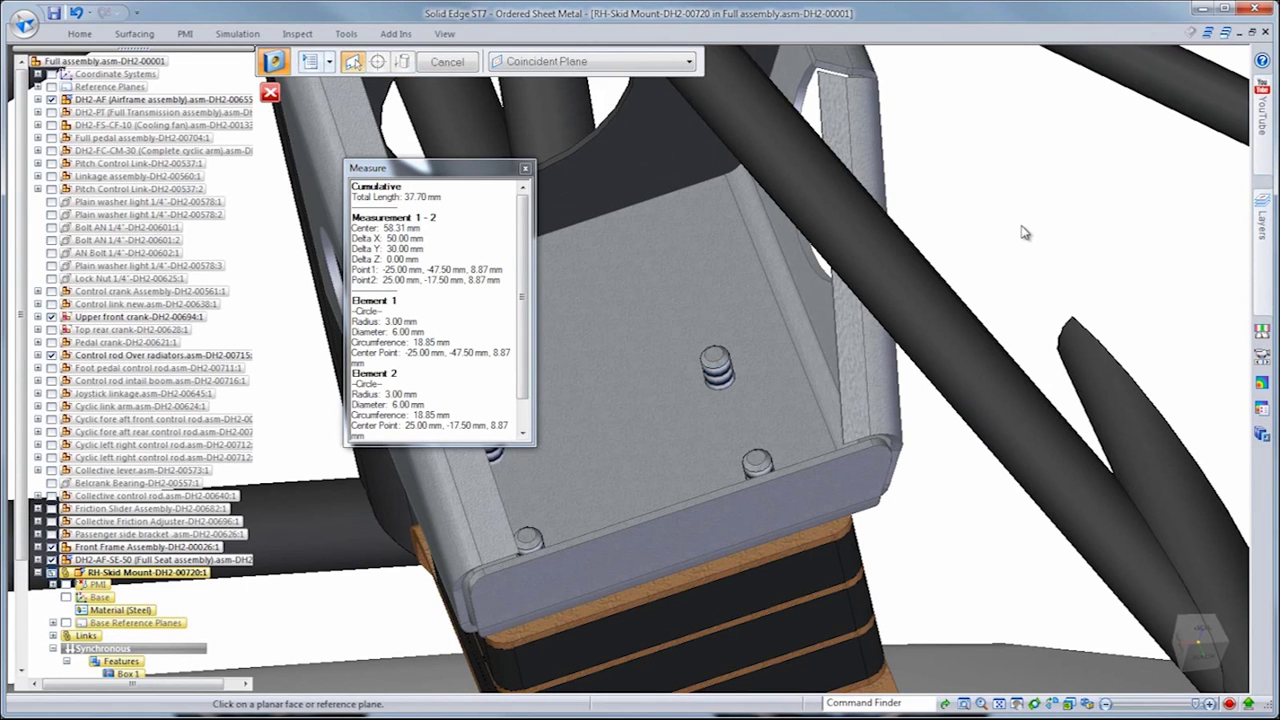
pyautogui.press('Escape')
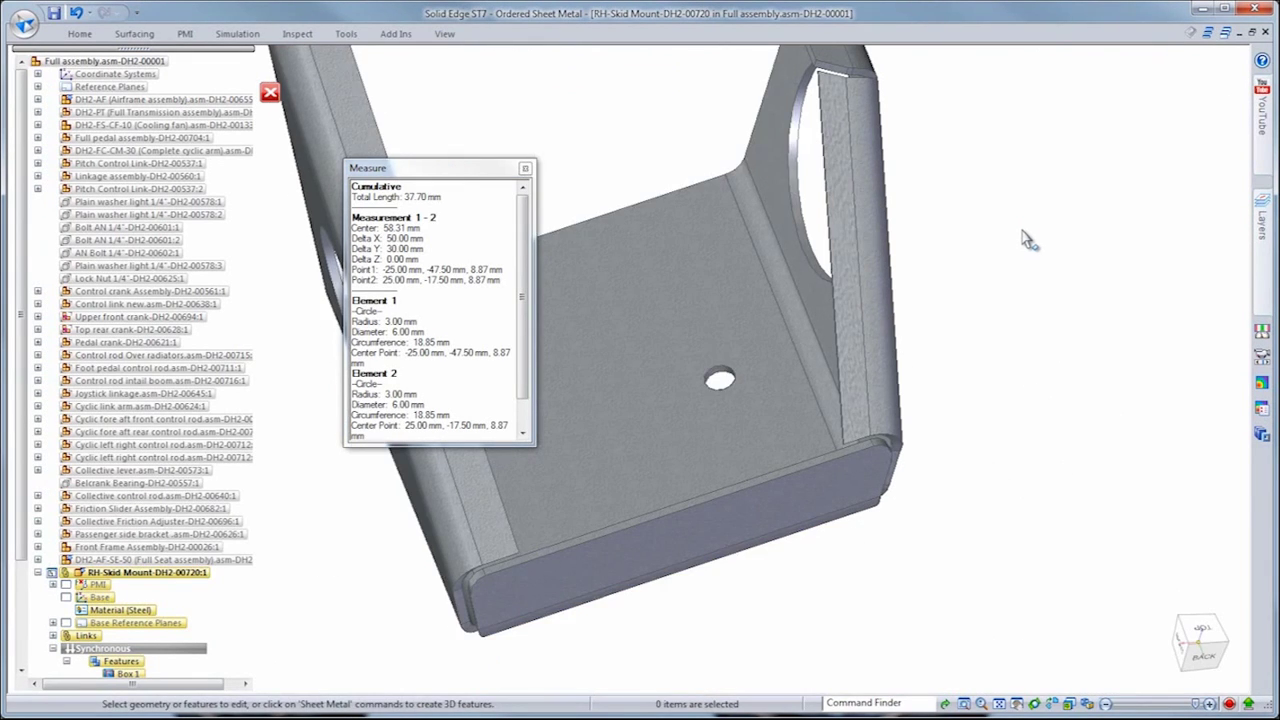
pyautogui.moveTo(1026, 237); pyautogui.dragTo(585, 490, button='middle')
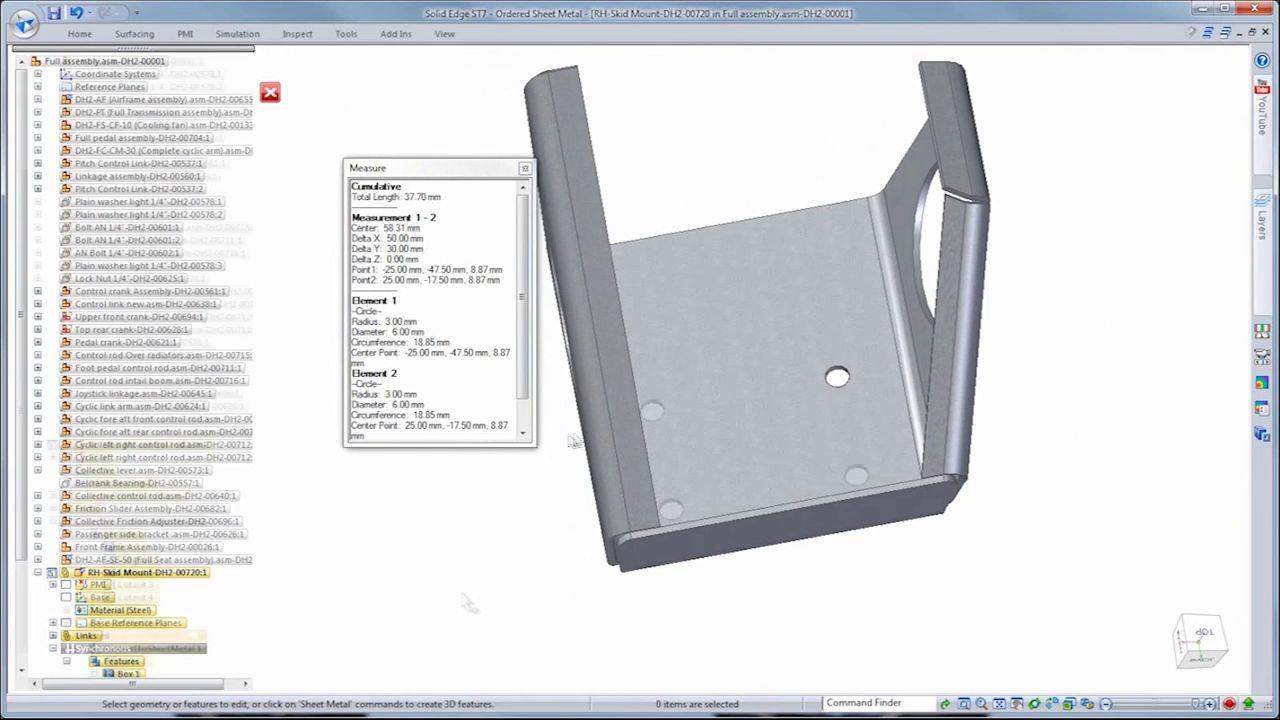
pyautogui.click(525, 169)
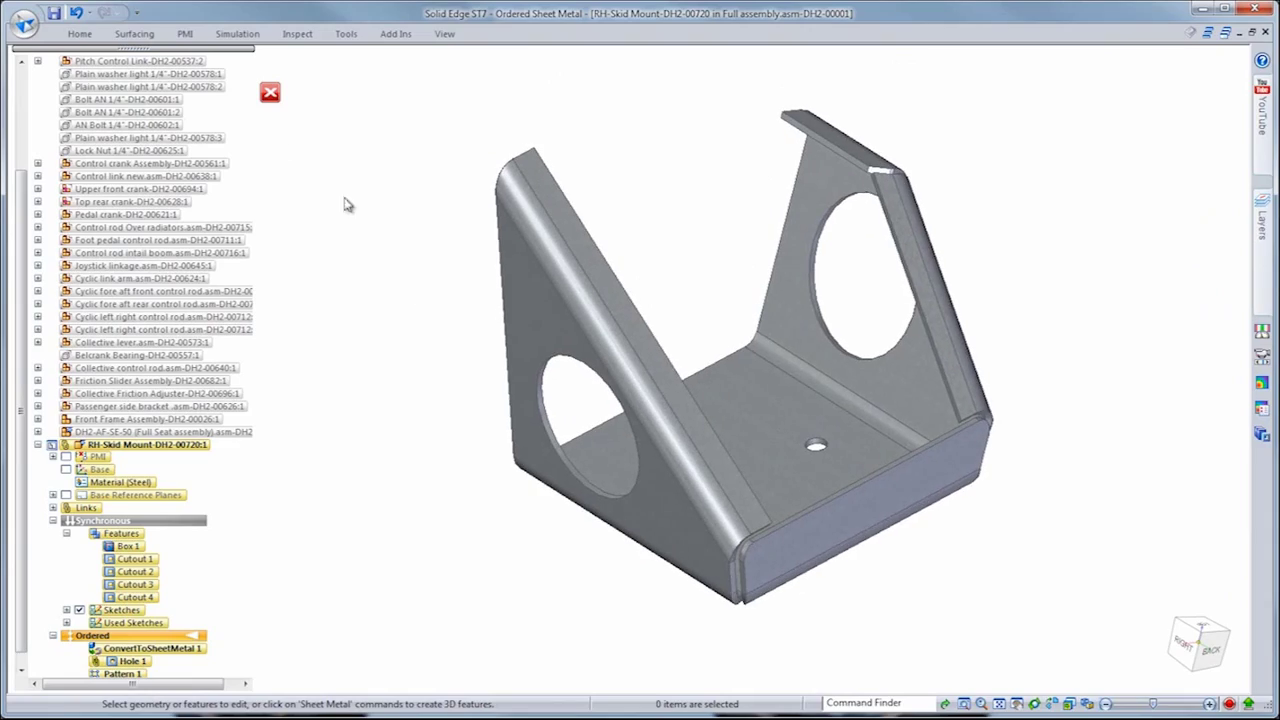
# Step: Return from the skid mount to the full assembly and open the air filter shroud for in-place editing
pyautogui.click(342, 35)
pyautogui.click(240, 70)
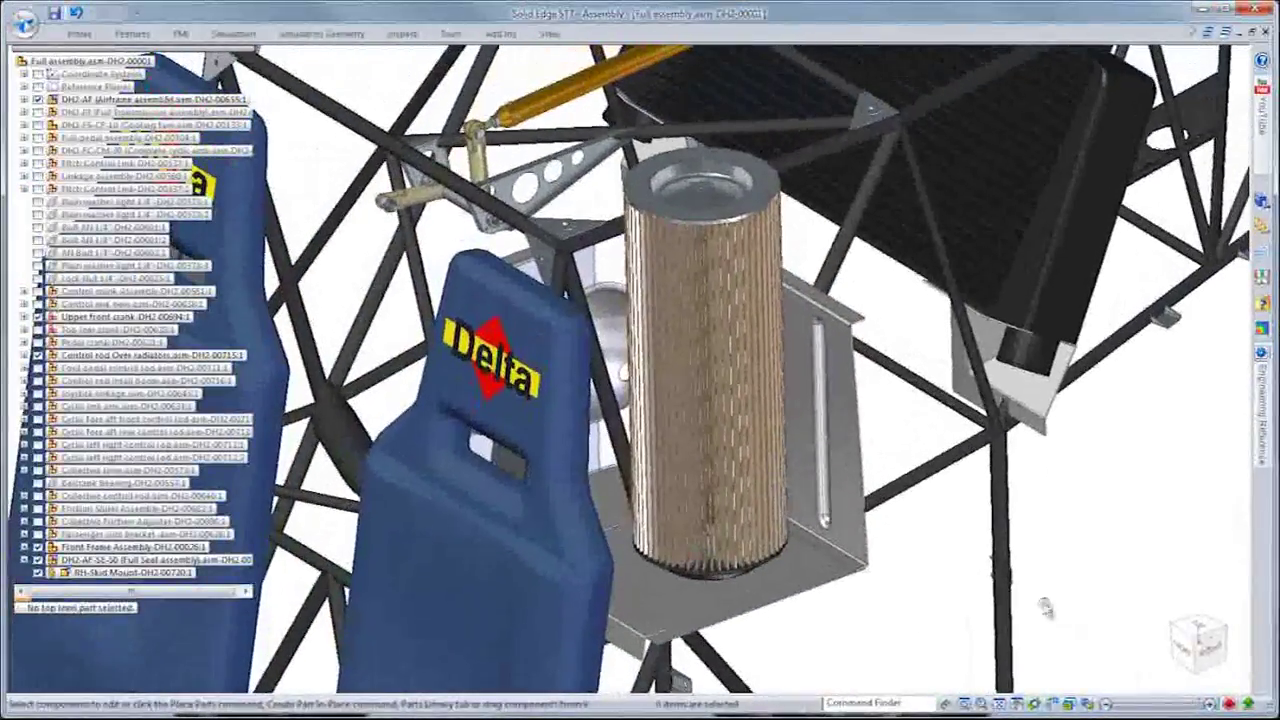
pyautogui.click(855, 433)
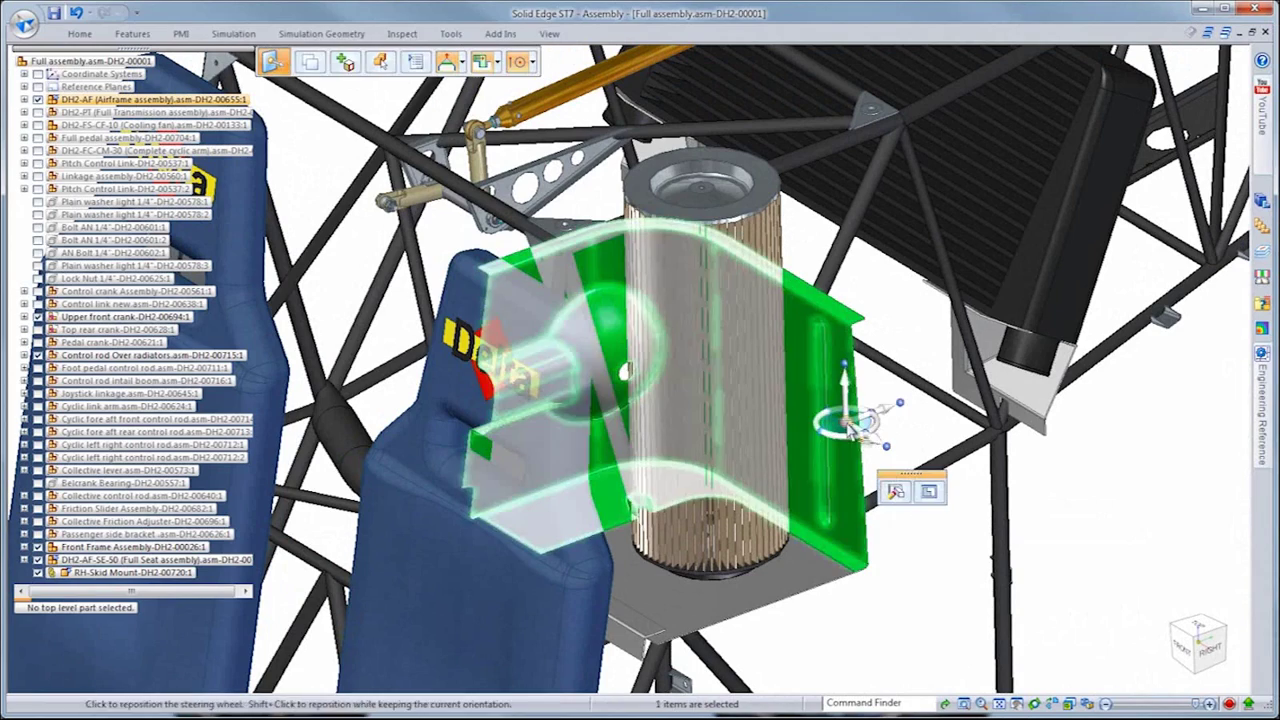
pyautogui.click(927, 494)
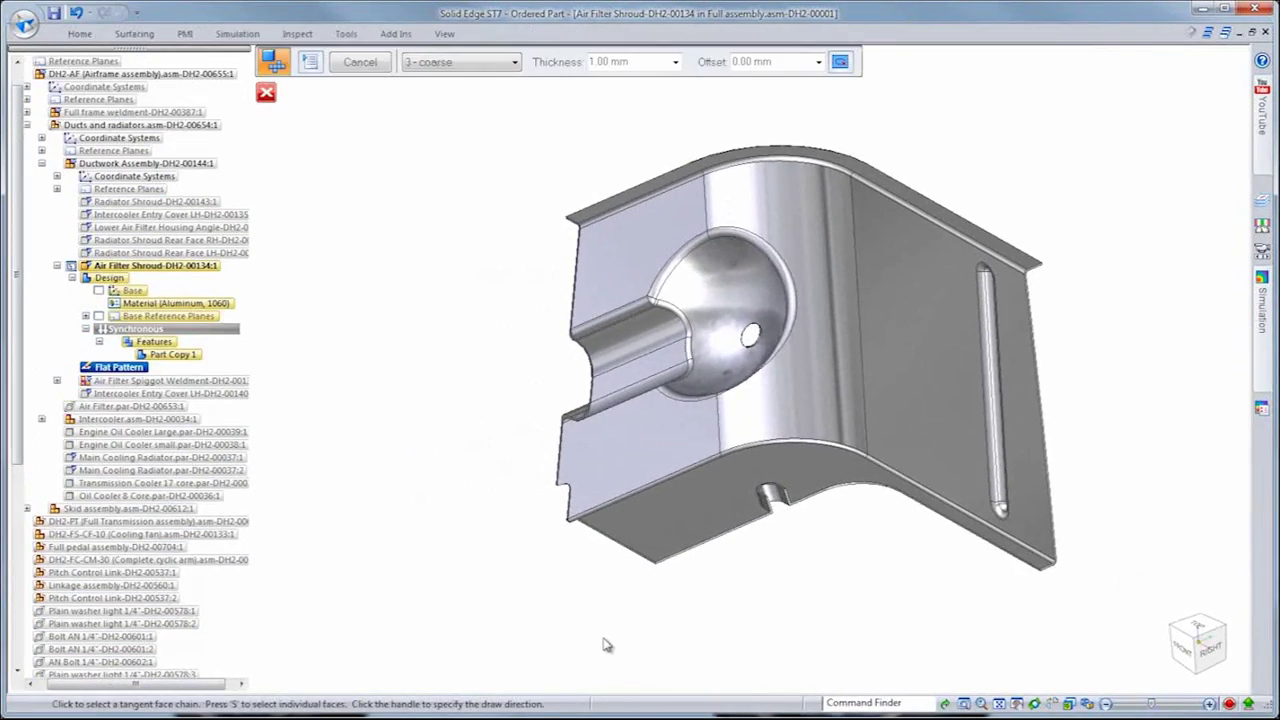
# Step: Create a flat blank from the air filter shroud's tangent face chain using the 3 - coarse mesh setting
pyautogui.click(603, 449)
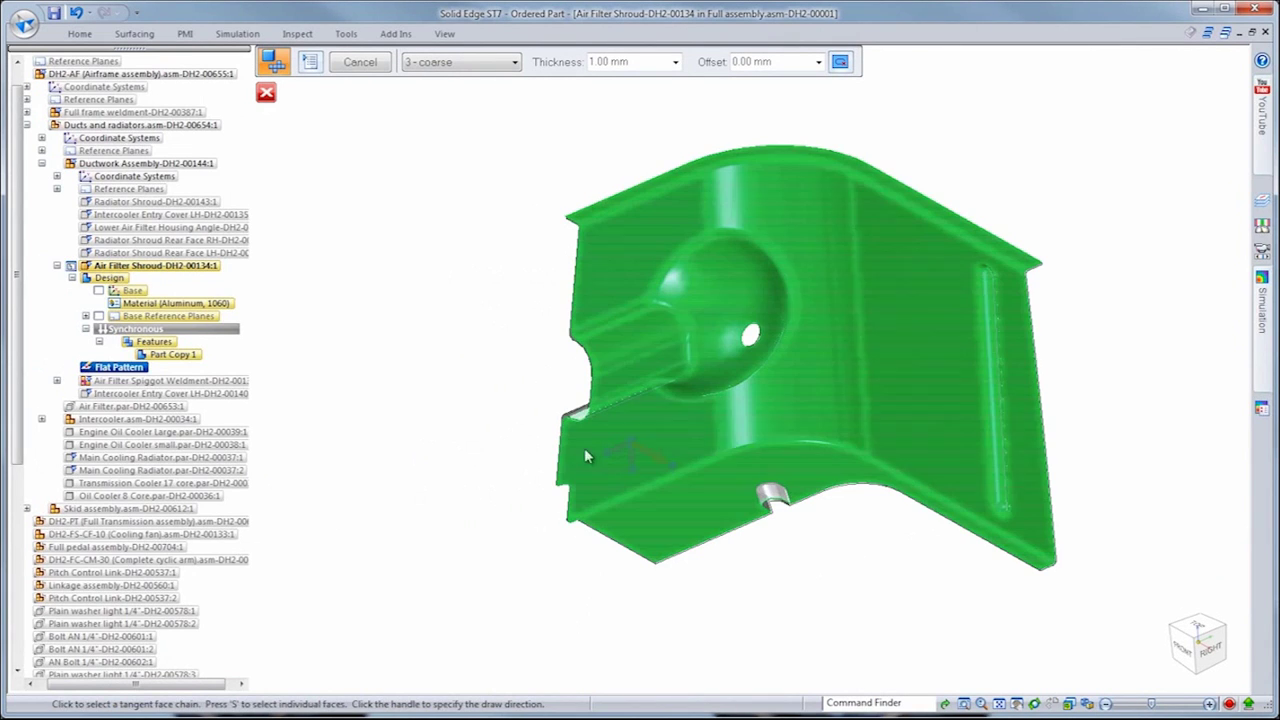
pyautogui.click(514, 63)
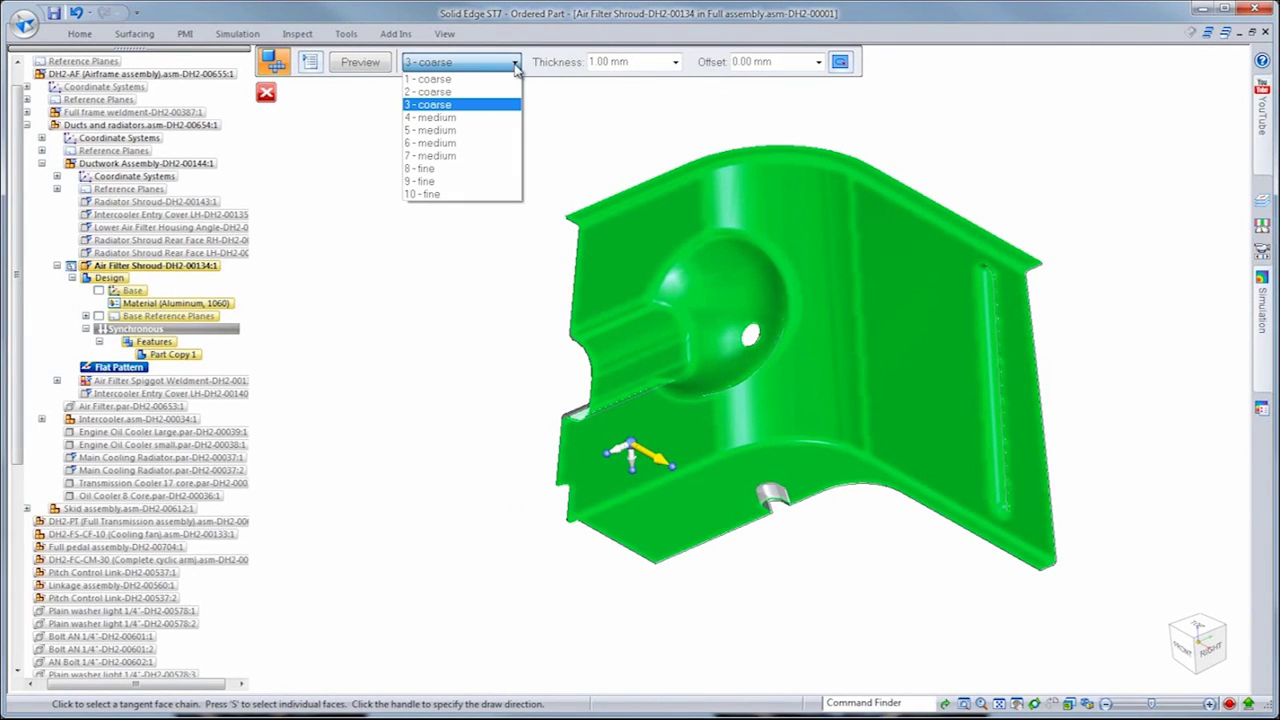
pyautogui.click(437, 105)
pyautogui.click(356, 63)
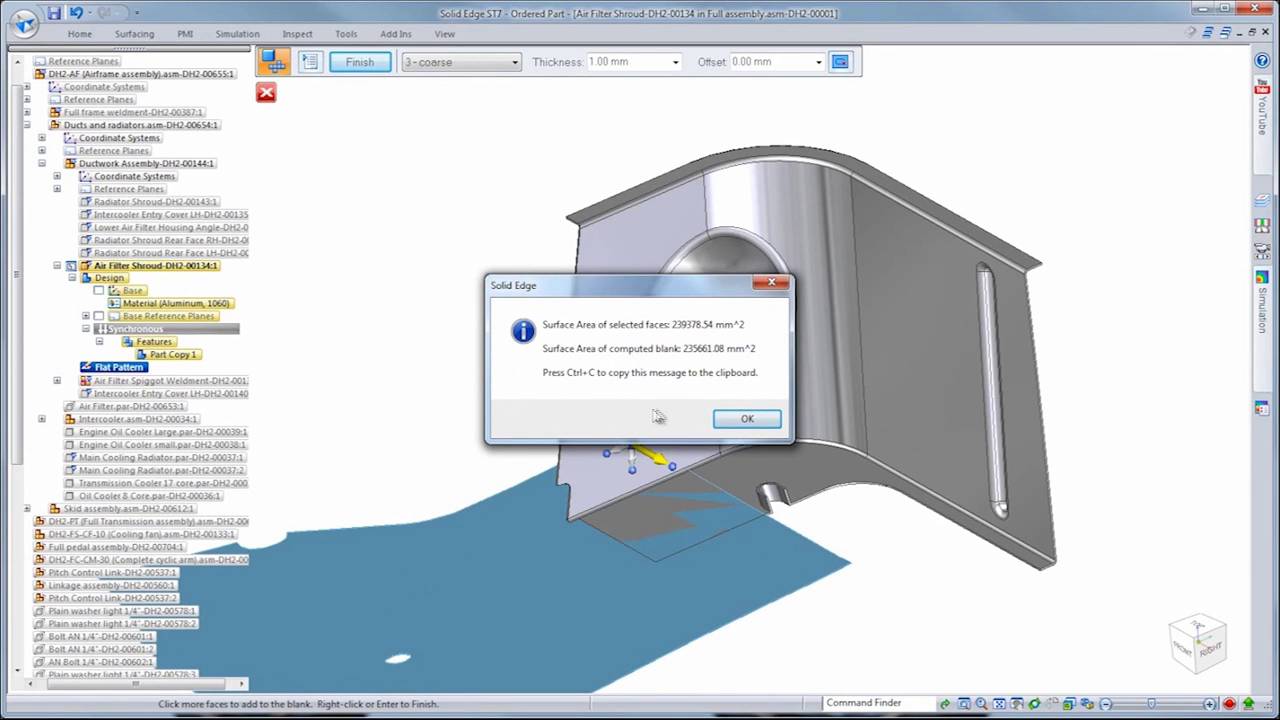
pyautogui.click(747, 421)
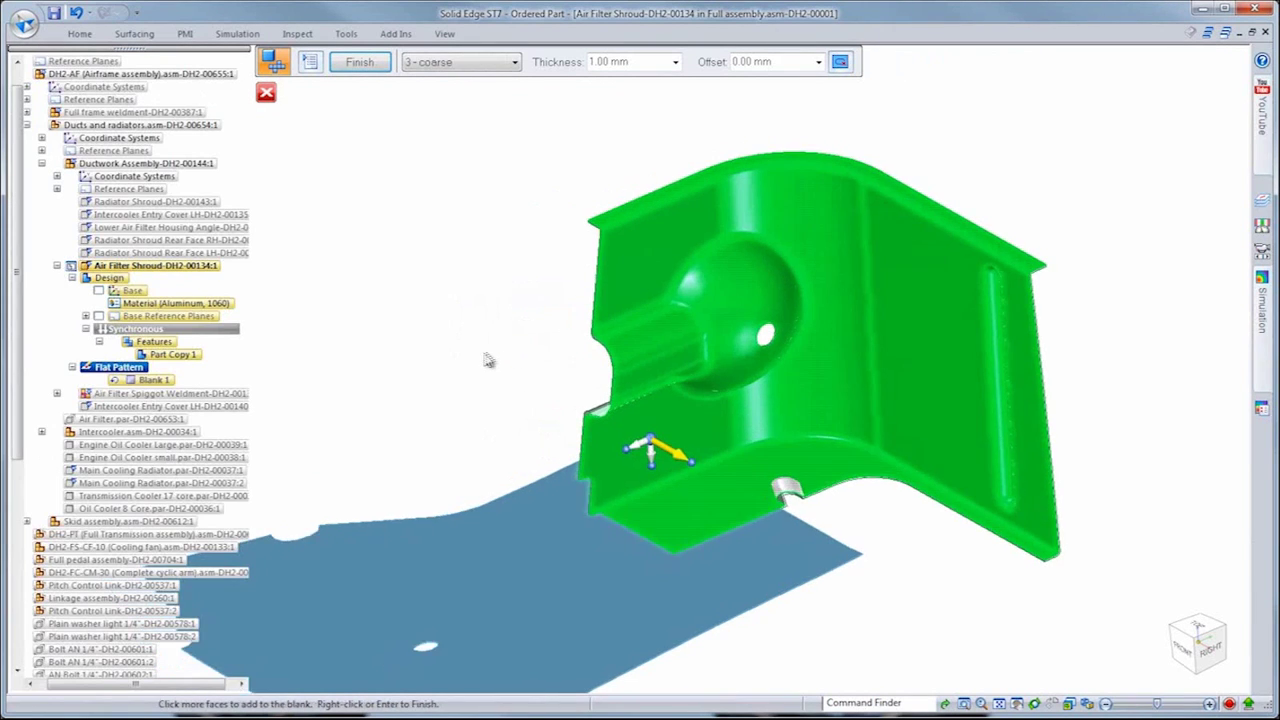
pyautogui.rightClick(512, 280)
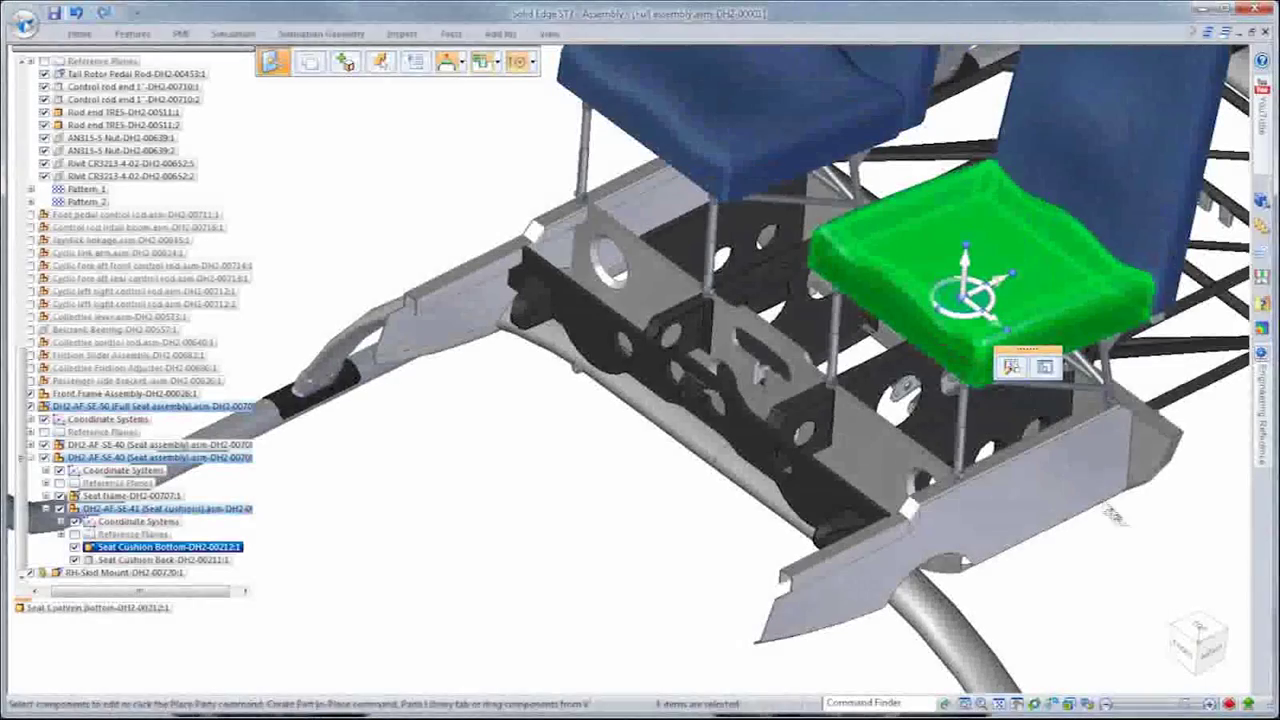
# Step: Hide the bottom seat cushion and open the seat top plate beneath it for in-place editing, viewed from the top
pyautogui.rightClick(1127, 555)
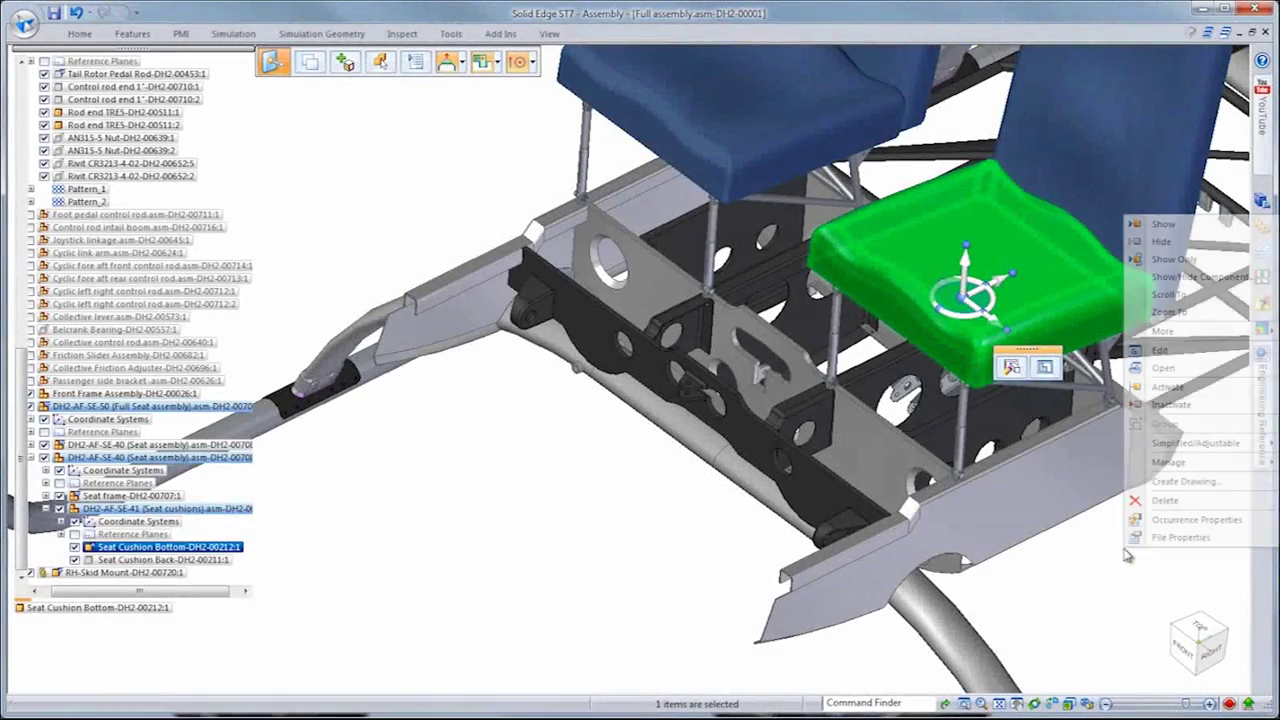
pyautogui.click(1158, 244)
pyautogui.scroll(5, 812, 418)
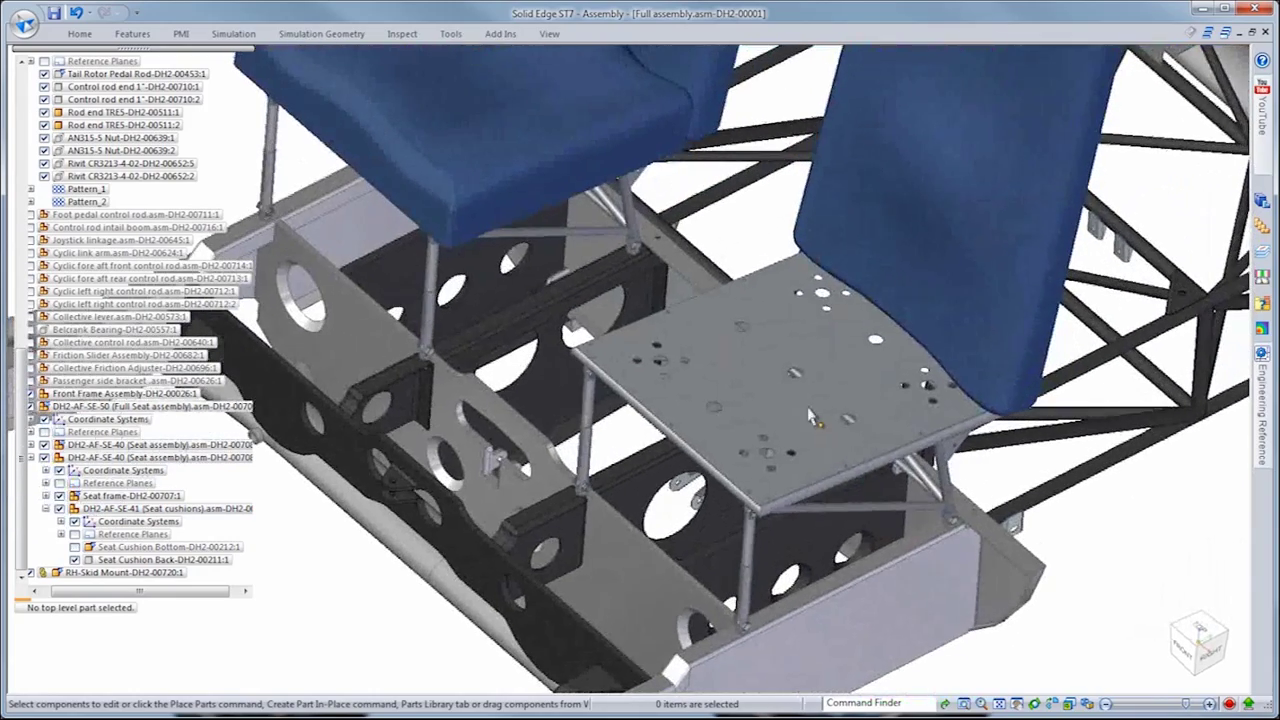
pyautogui.click(812, 418)
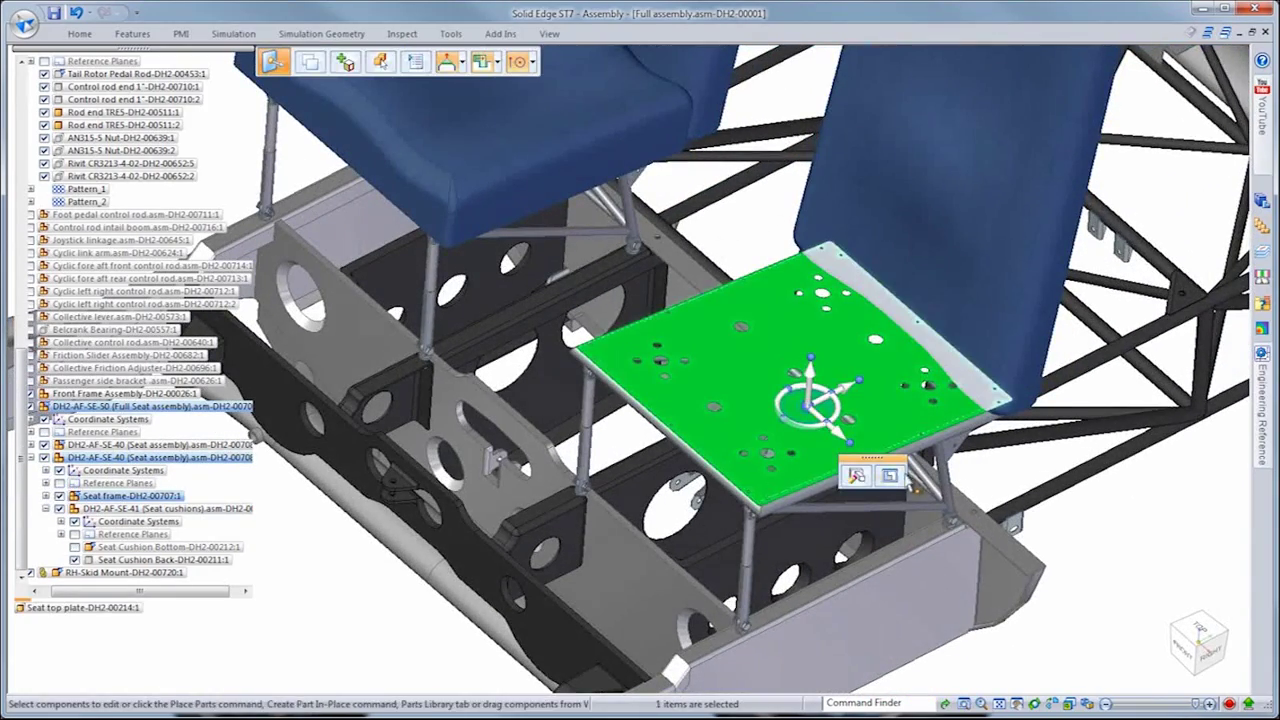
pyautogui.click(1200, 628)
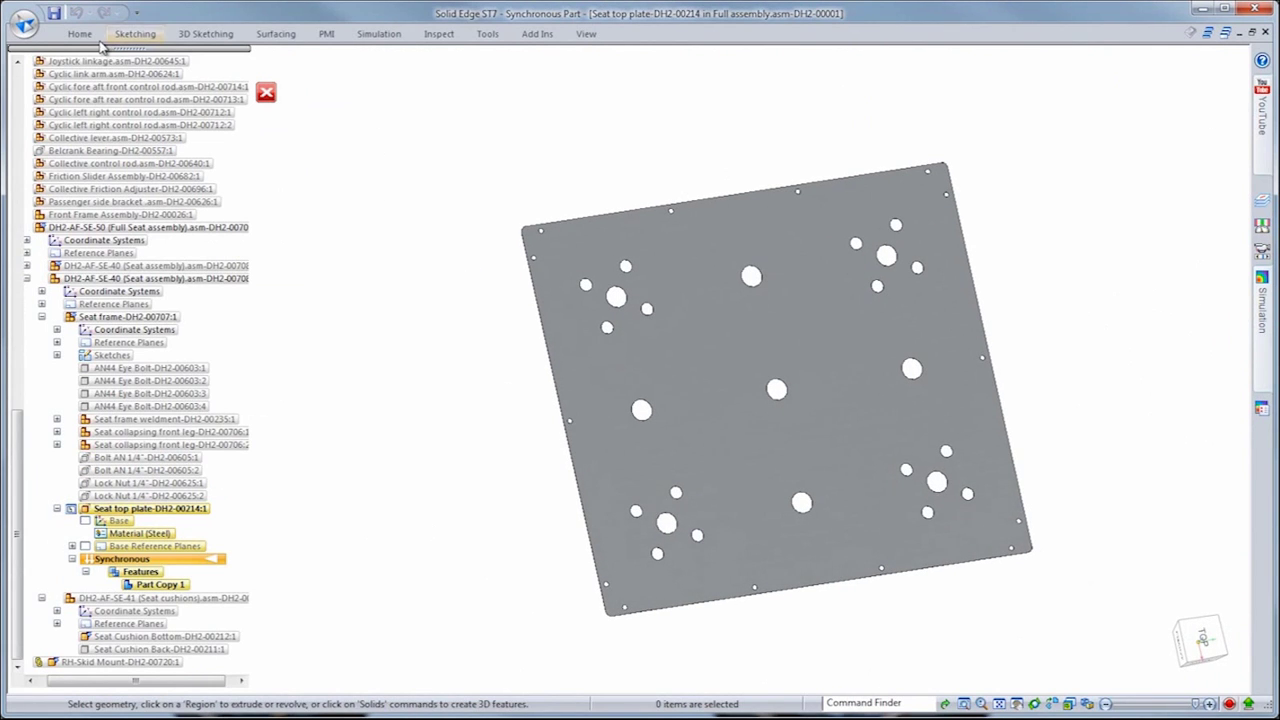
# Step: Recognize the seat top plate's holes as features and pattern six 12 mm holes around each 20 mm hole
pyautogui.click(678, 93)
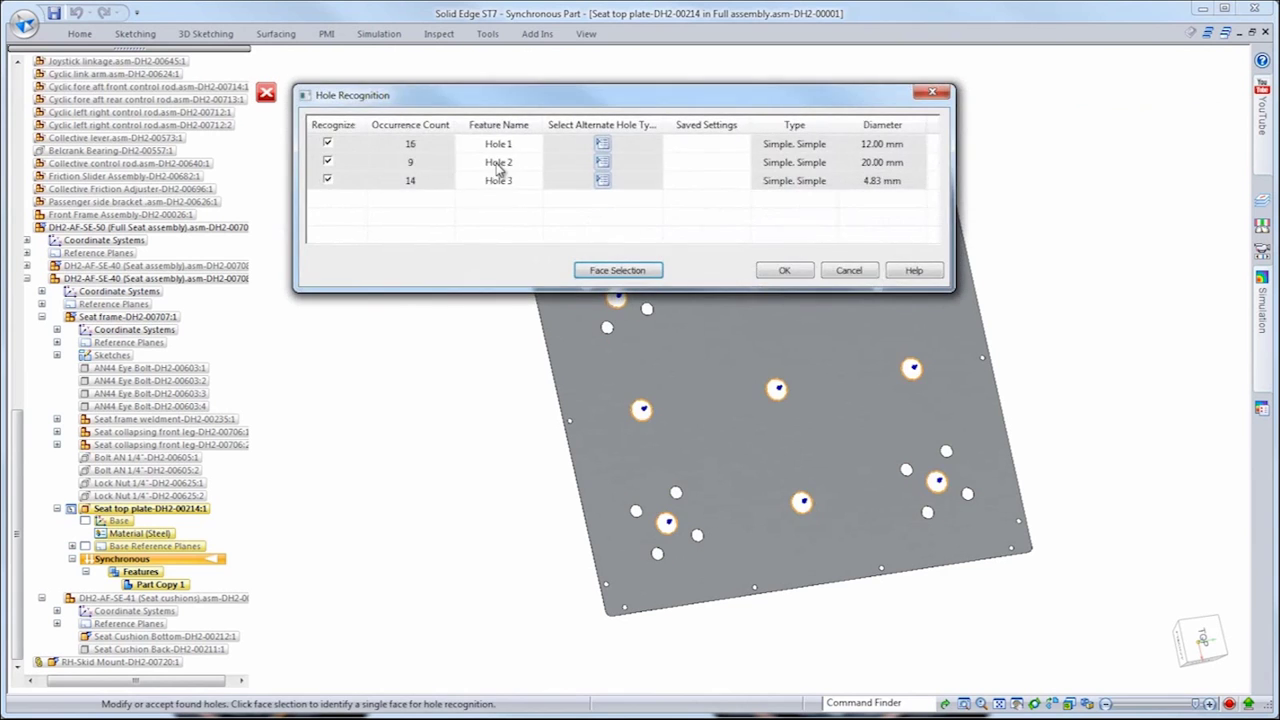
pyautogui.moveTo(482, 105); pyautogui.dragTo(346, 39)
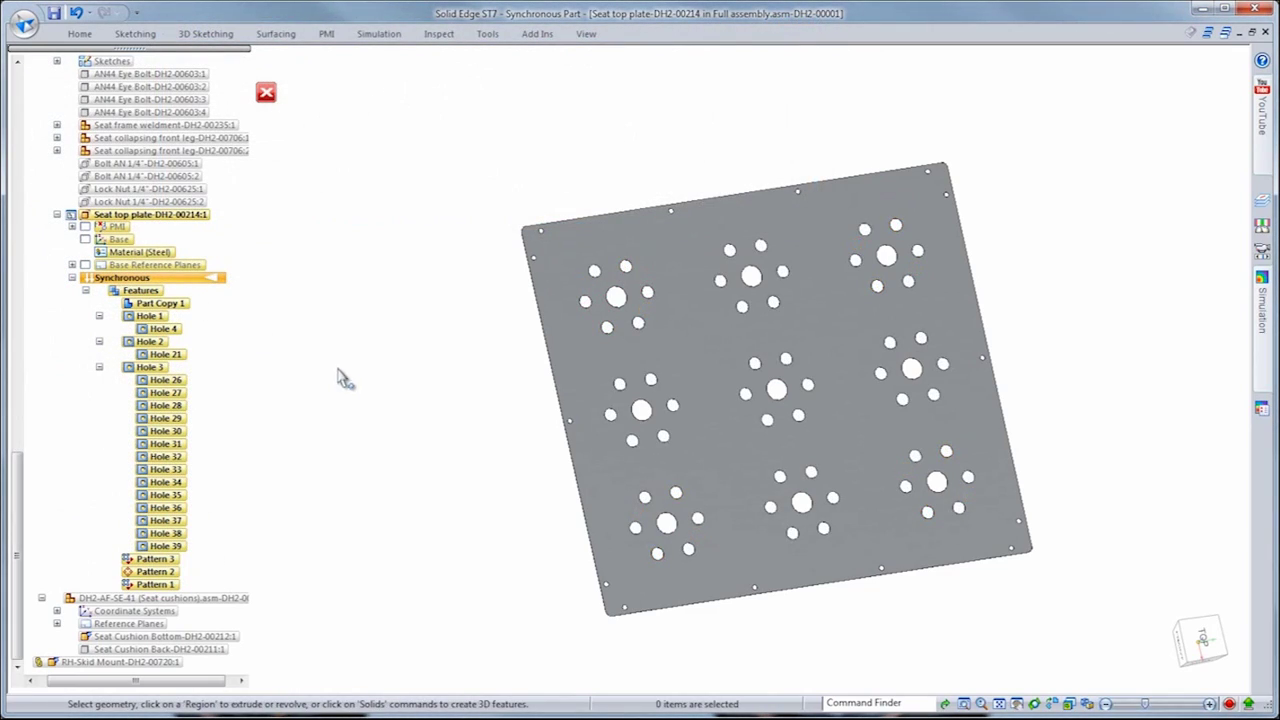
pyautogui.click(265, 92)
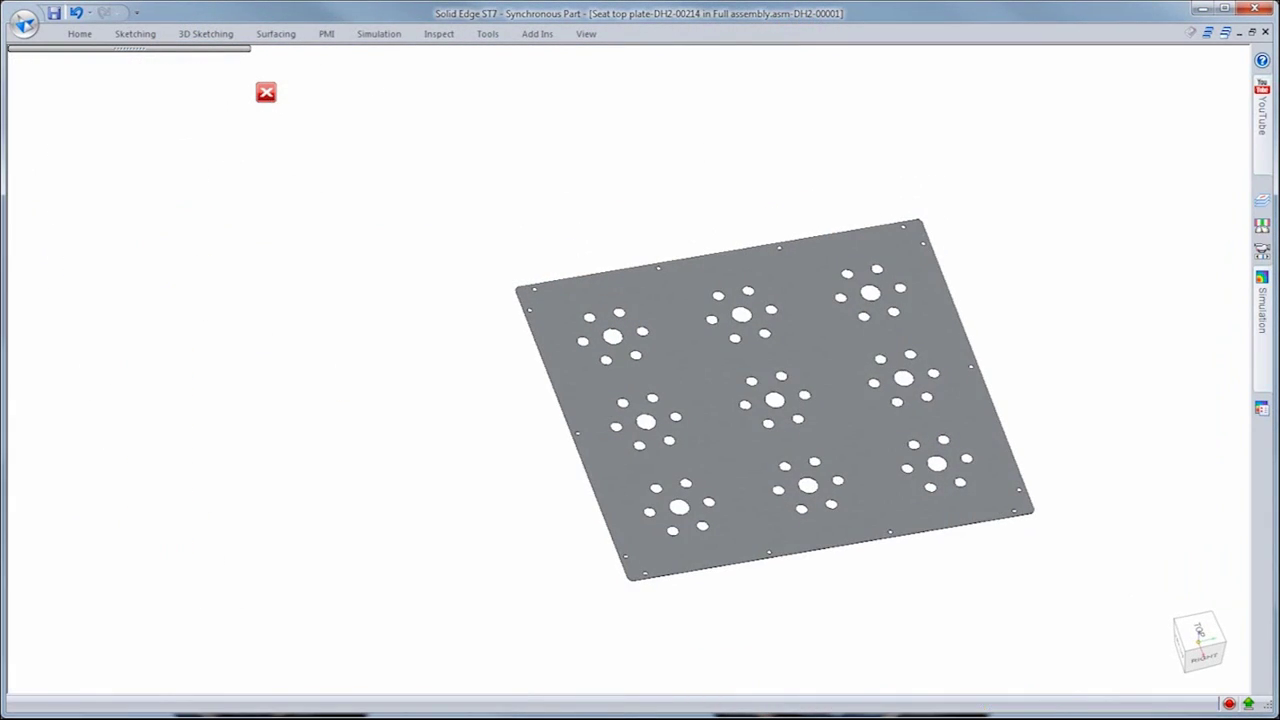
pyautogui.click(265, 92)
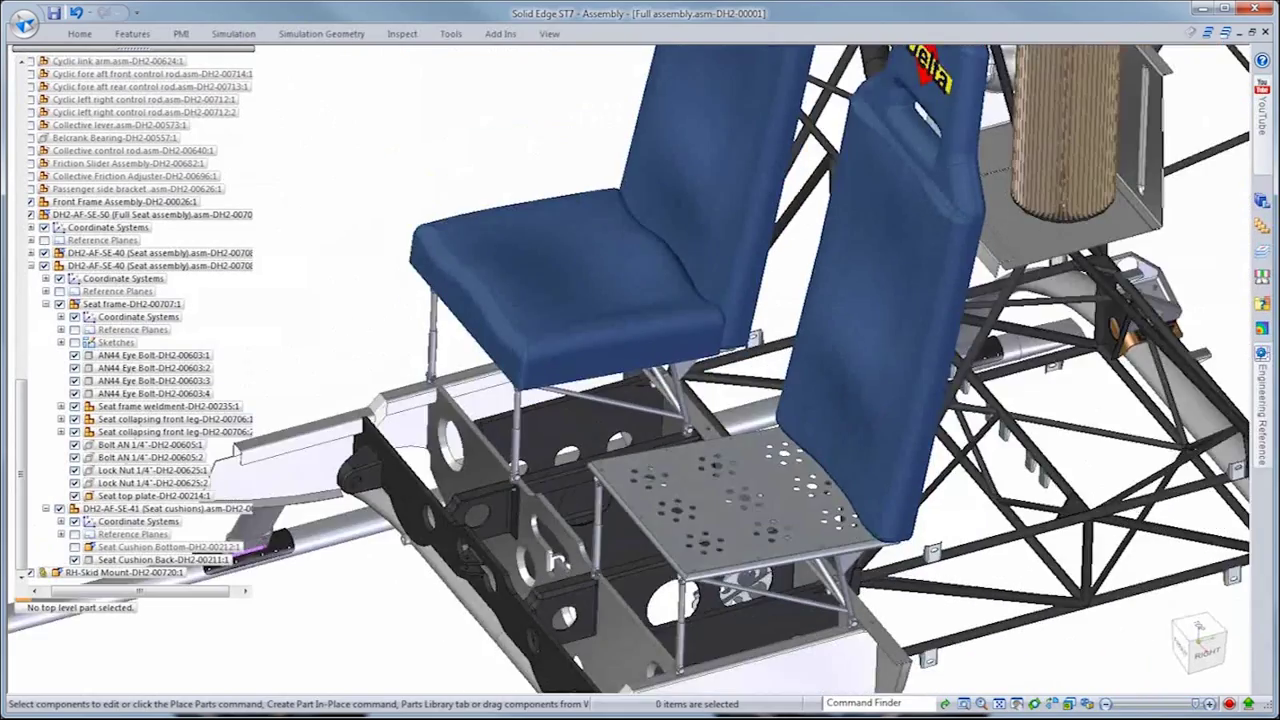